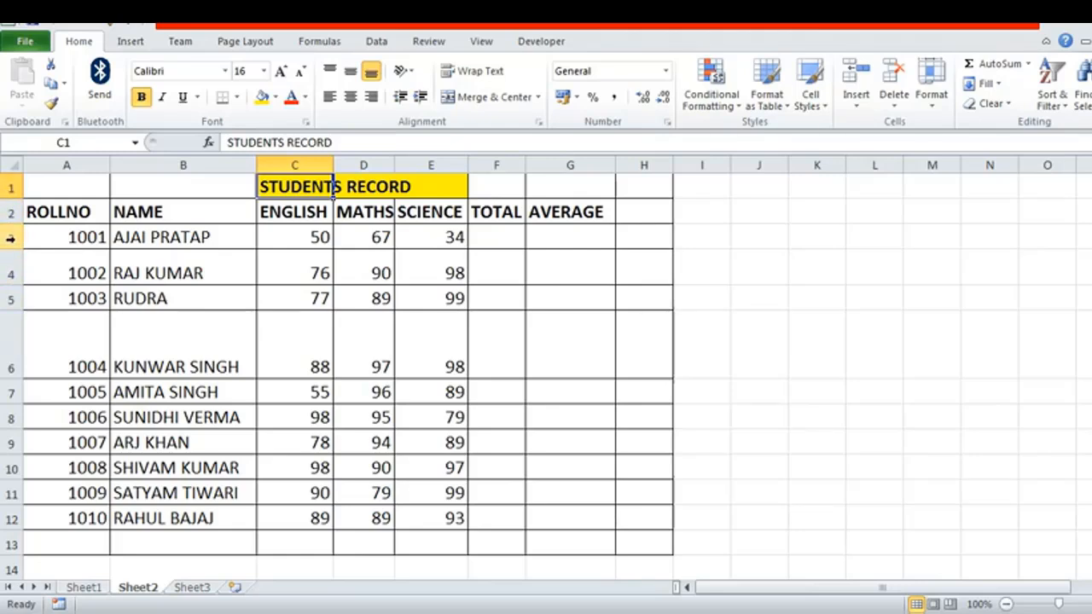
# Step: Set the height of row 3 to 34
pyautogui.click(11, 238)
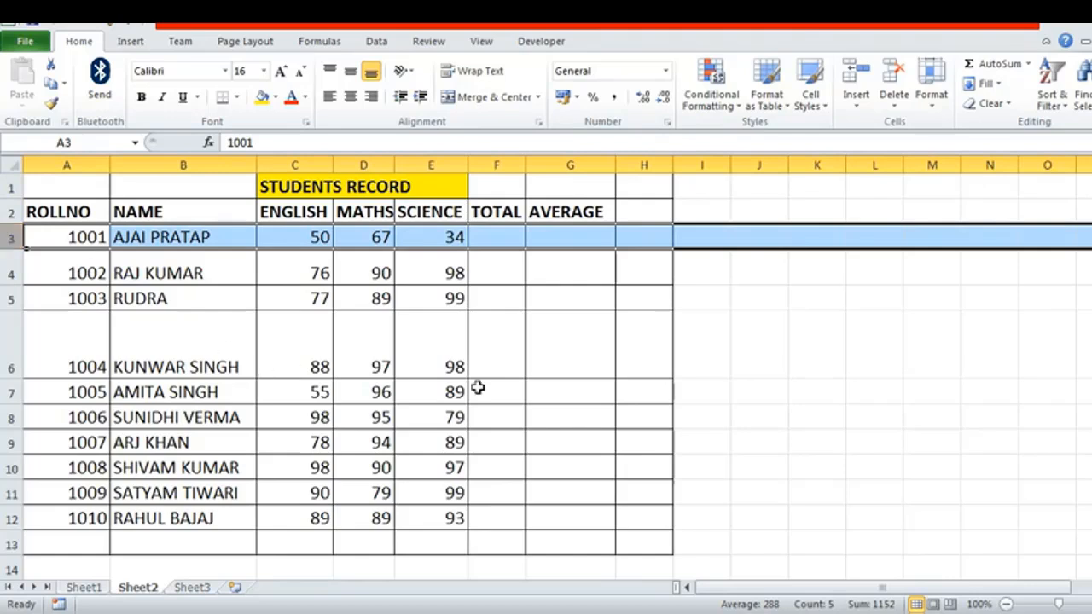
pyautogui.click(932, 102)
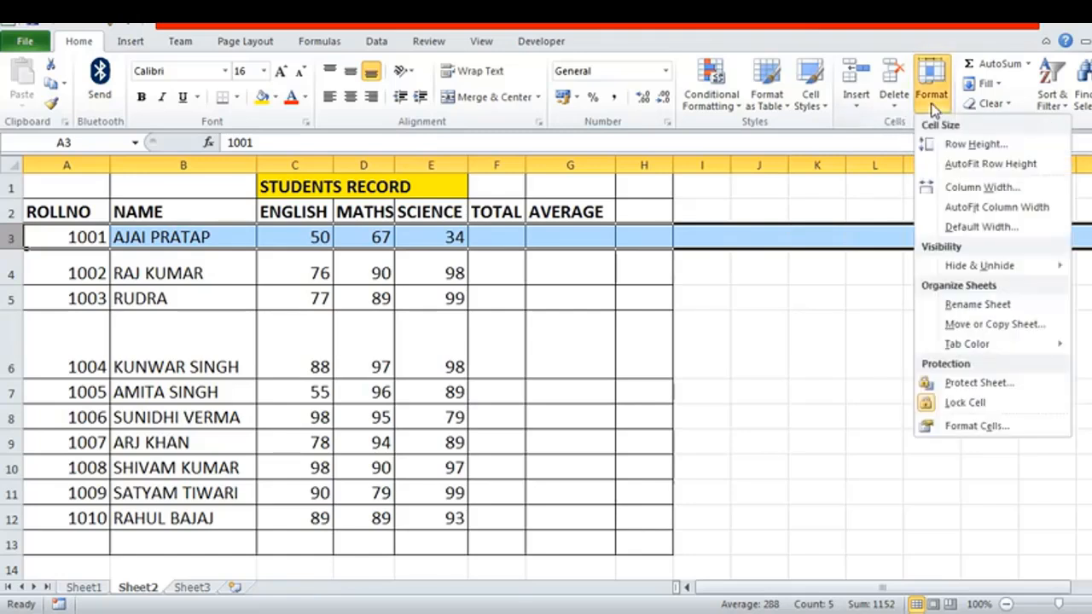
pyautogui.click(976, 147)
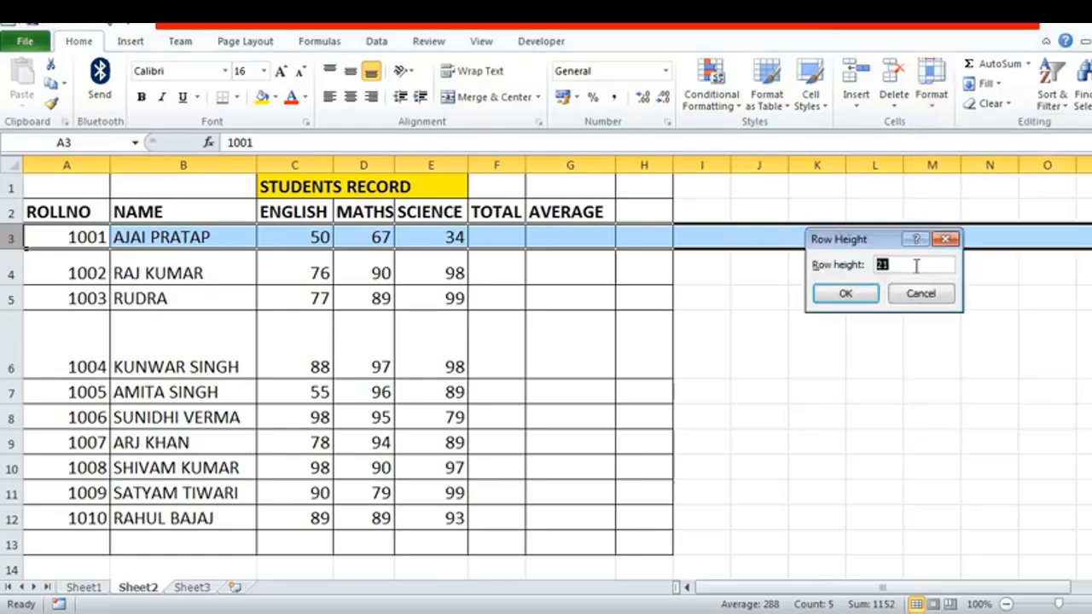
pyautogui.write('34')
pyautogui.click(846, 296)
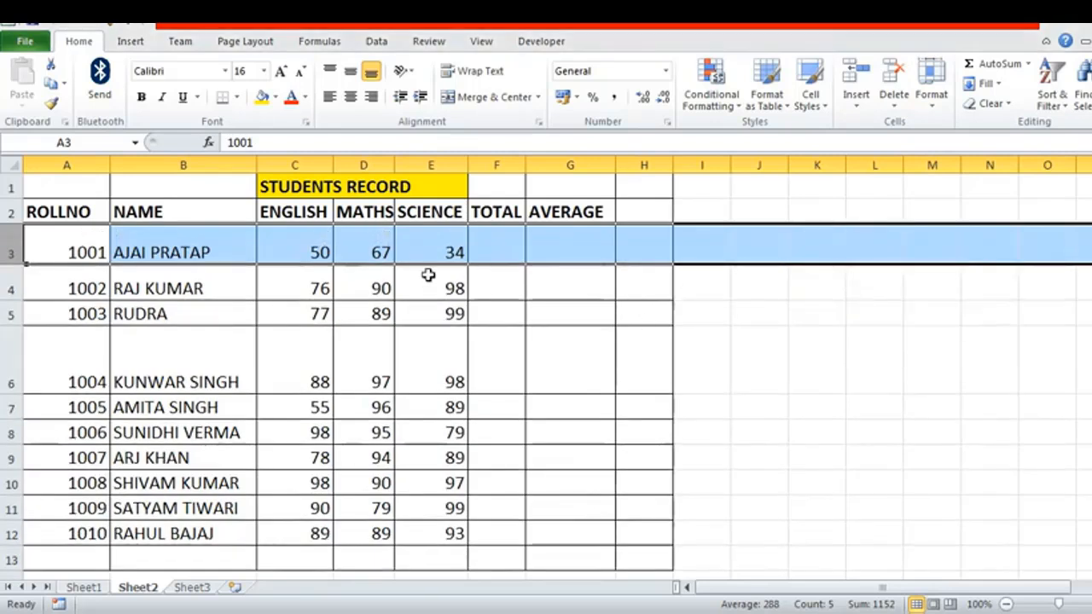
pyautogui.click(196, 256)
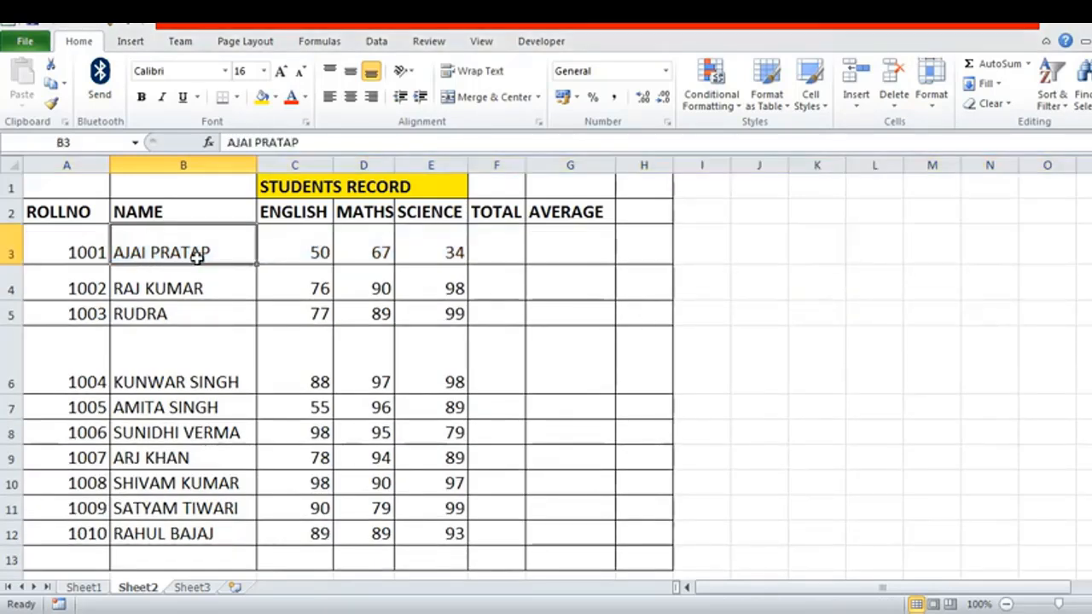
pyautogui.click(80, 252)
pyautogui.click(90, 315)
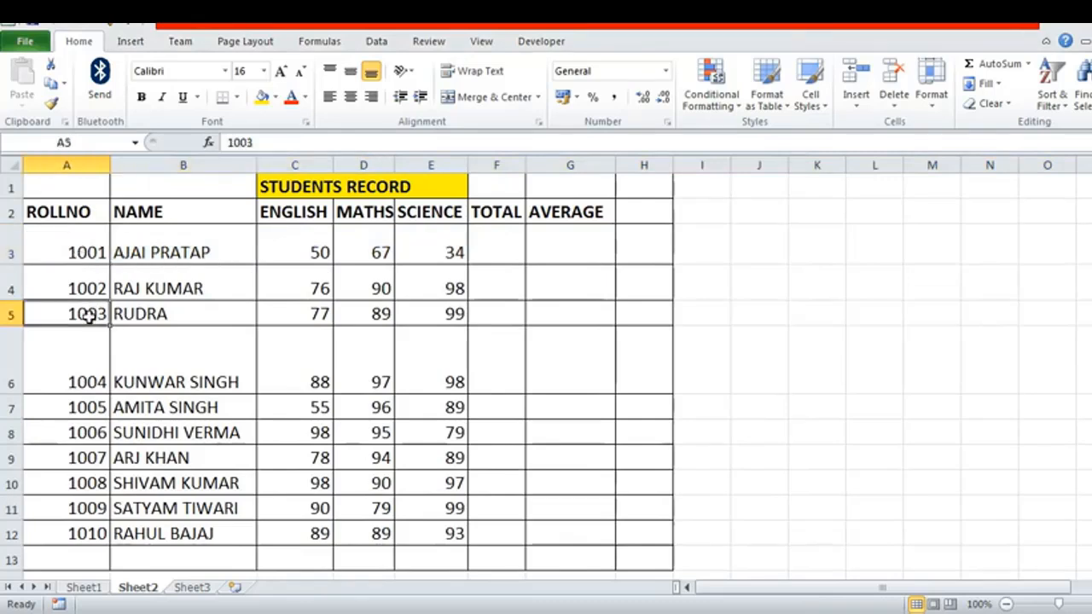
pyautogui.click(81, 283)
pyautogui.click(83, 313)
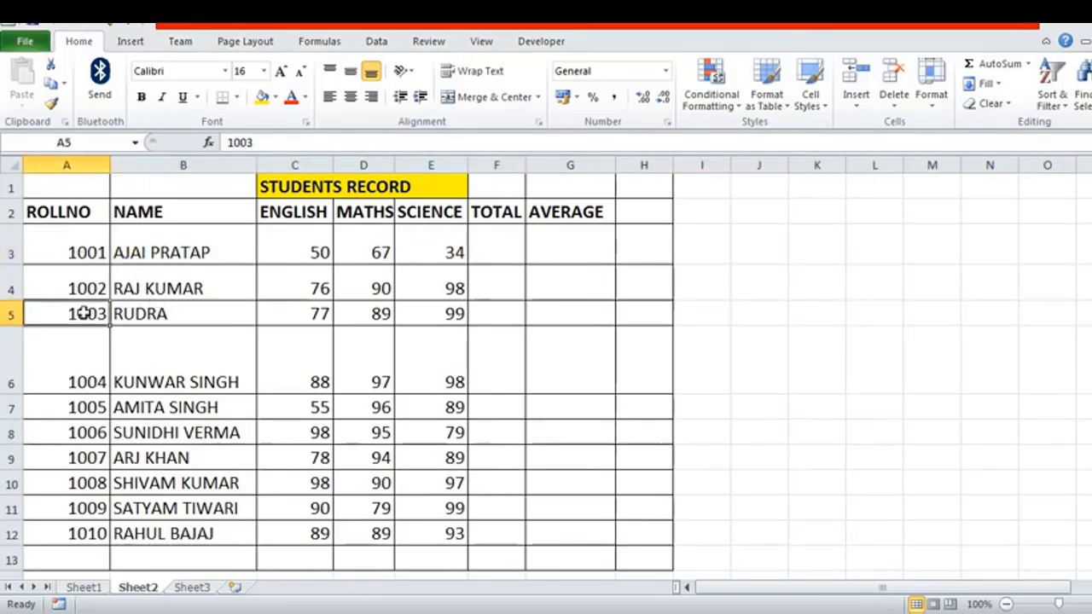
pyautogui.click(85, 356)
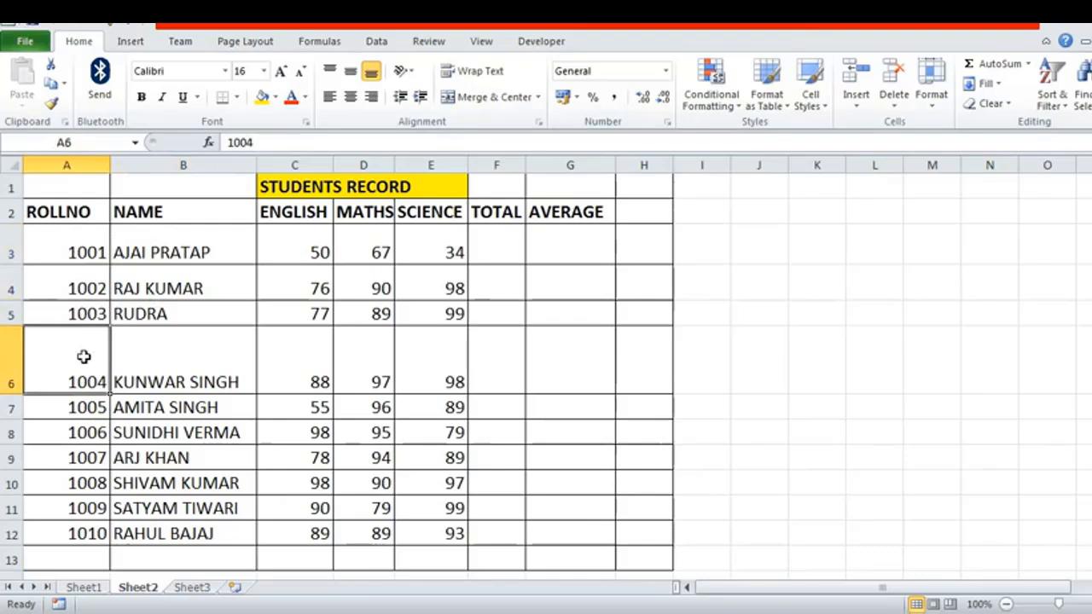
# Step: Make row 9 slightly taller by moving its lower boundary
pyautogui.click(61, 435)
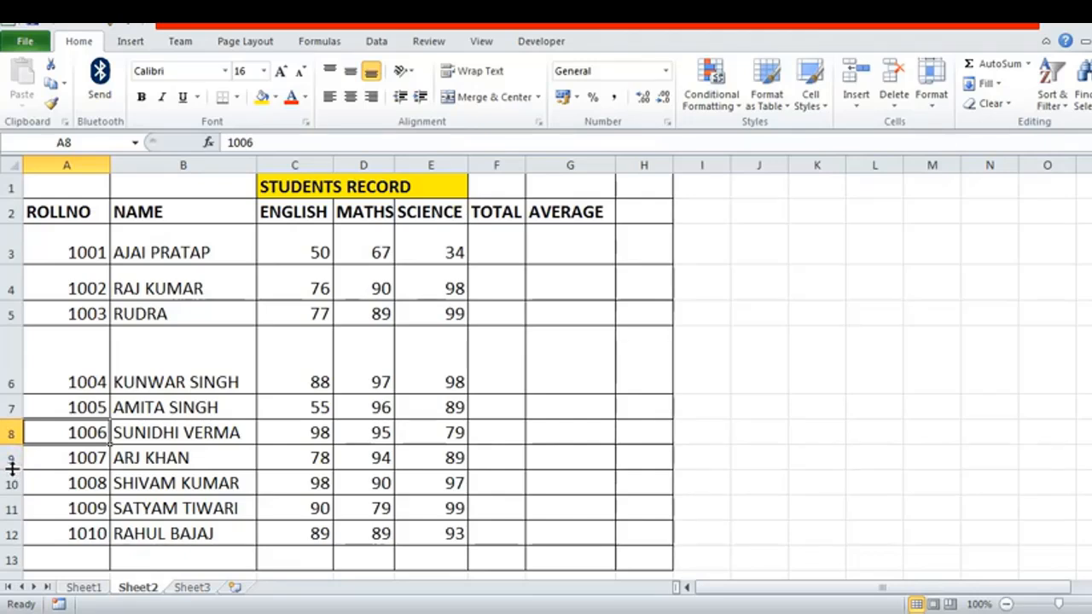
pyautogui.moveTo(12, 468)
pyautogui.mouseDown()
pyautogui.moveTo(12, 505)
pyautogui.moveTo(12, 479)
pyautogui.mouseUp()
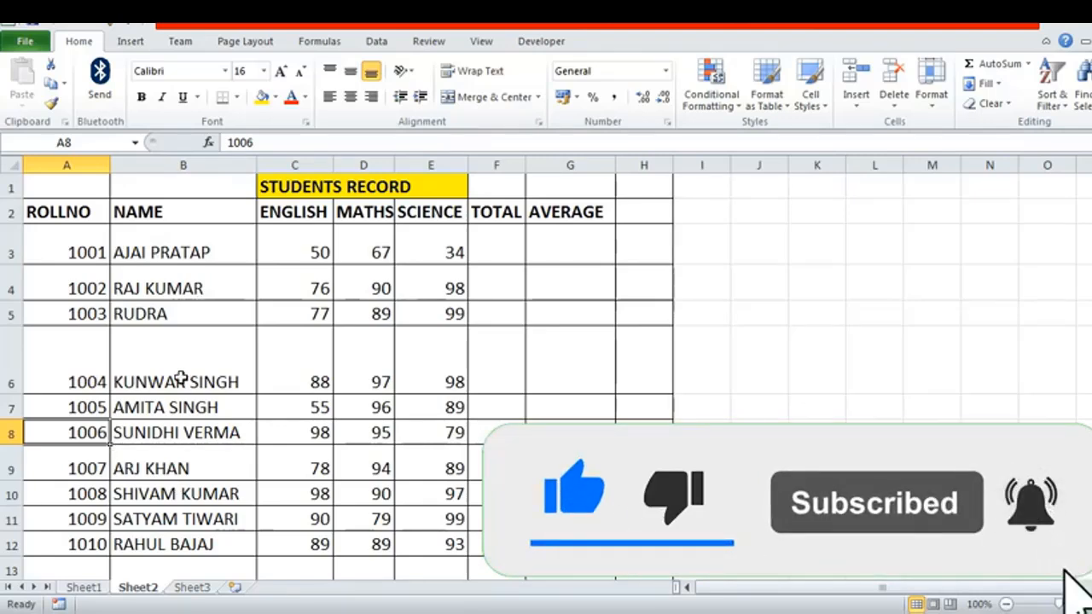
pyautogui.click(66, 464)
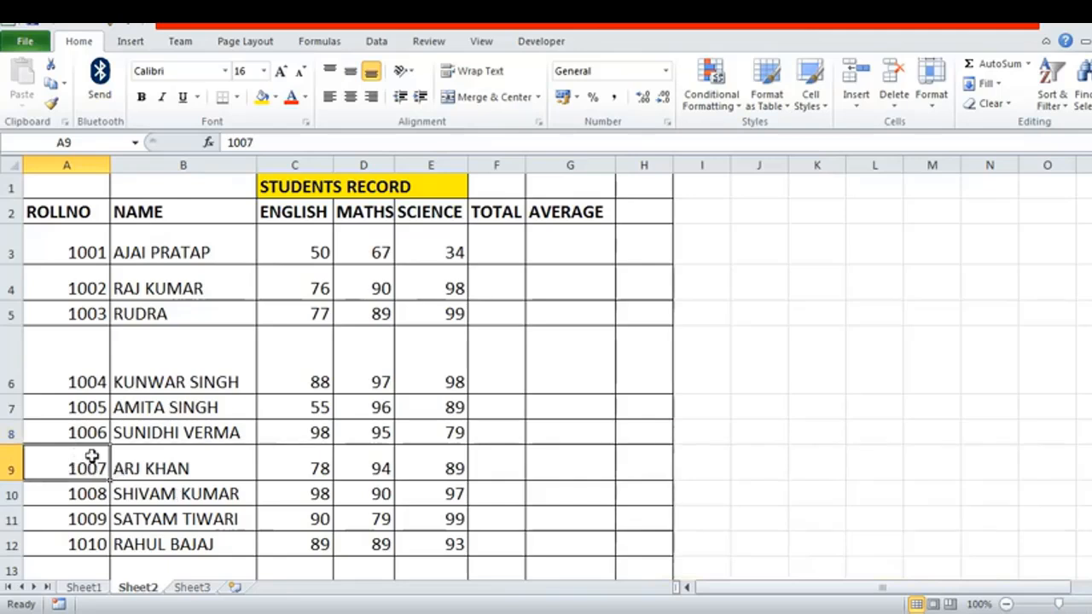
pyautogui.click(86, 253)
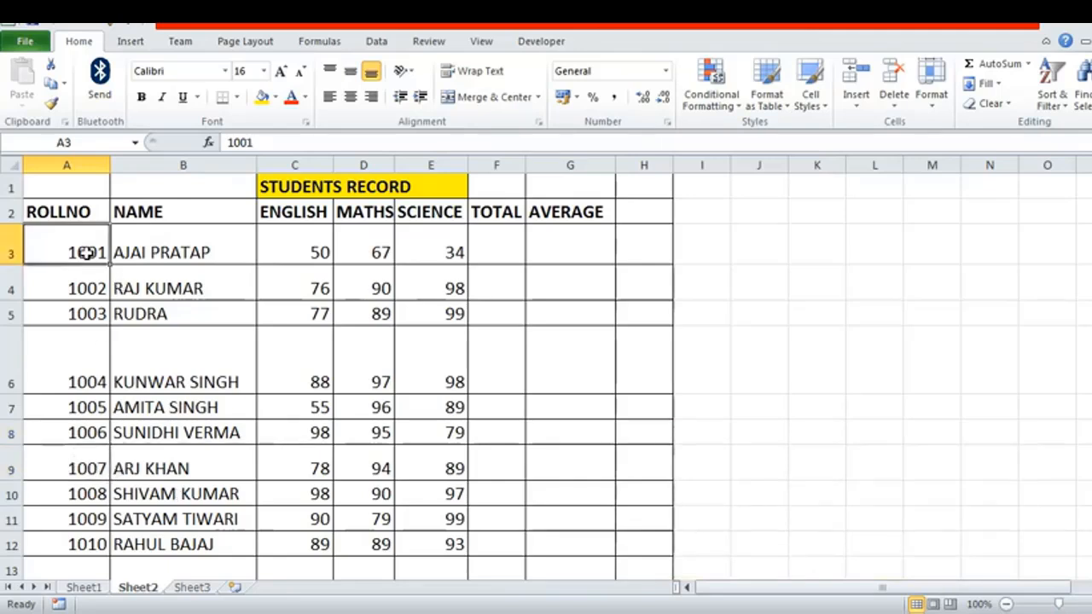
pyautogui.click(81, 376)
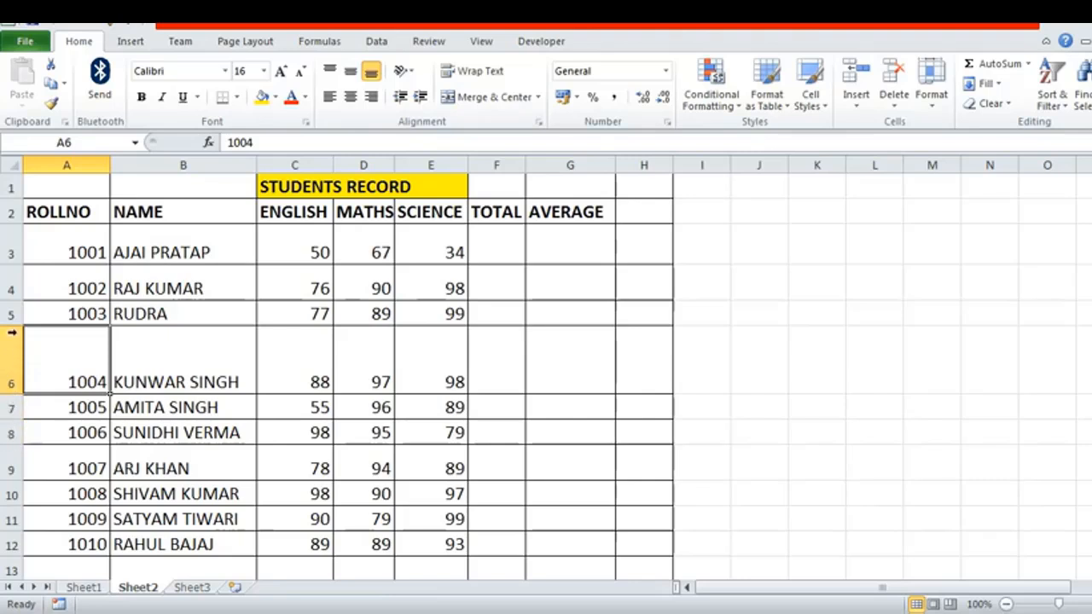
# Step: Set the height of all rows in the sheet to 25
pyautogui.click(12, 163)
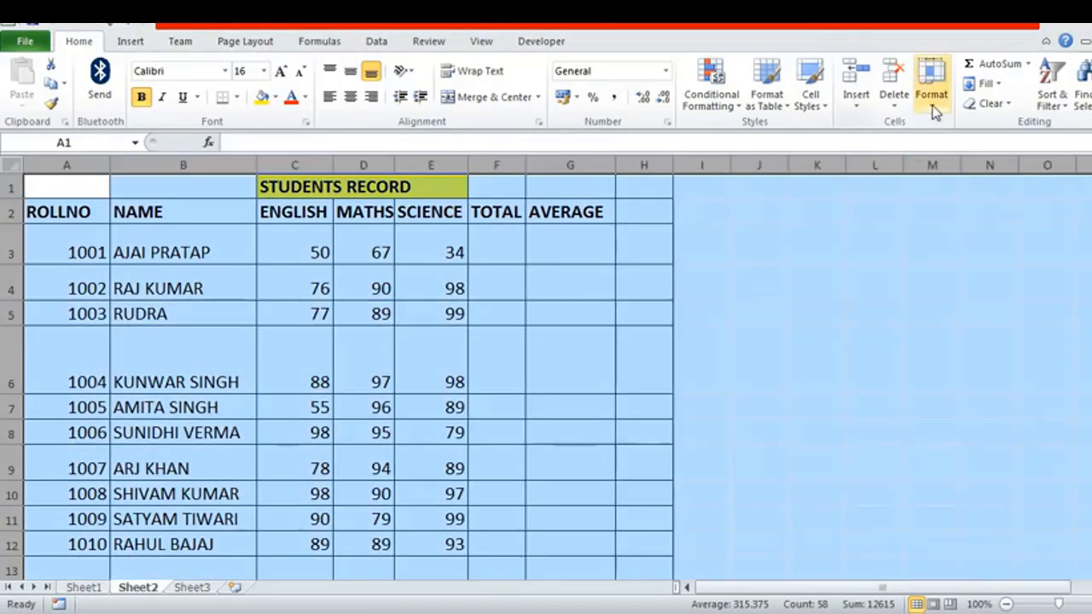
pyautogui.click(932, 98)
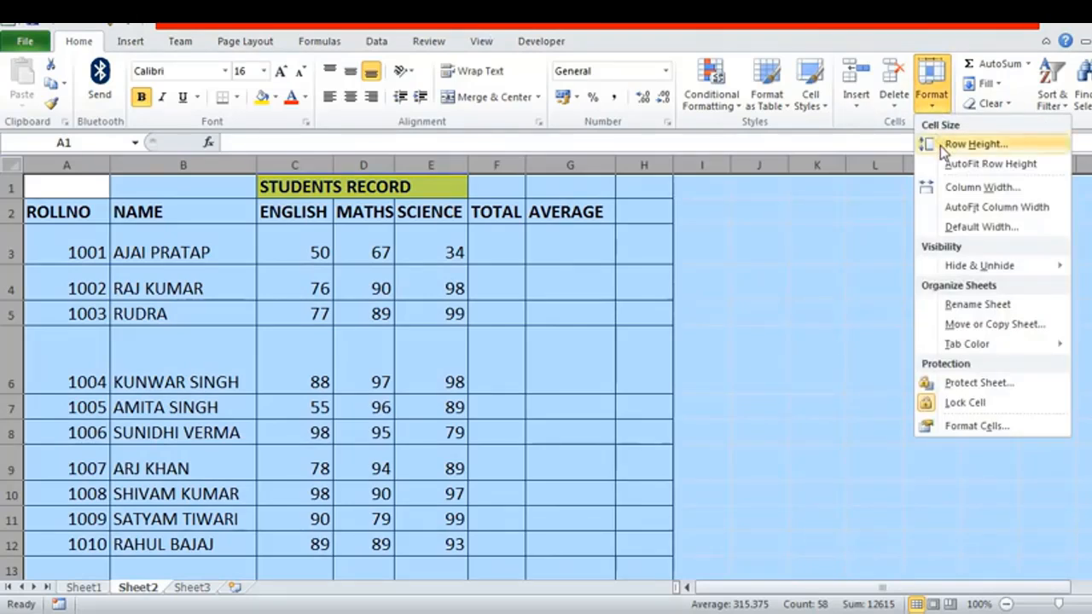
pyautogui.click(939, 146)
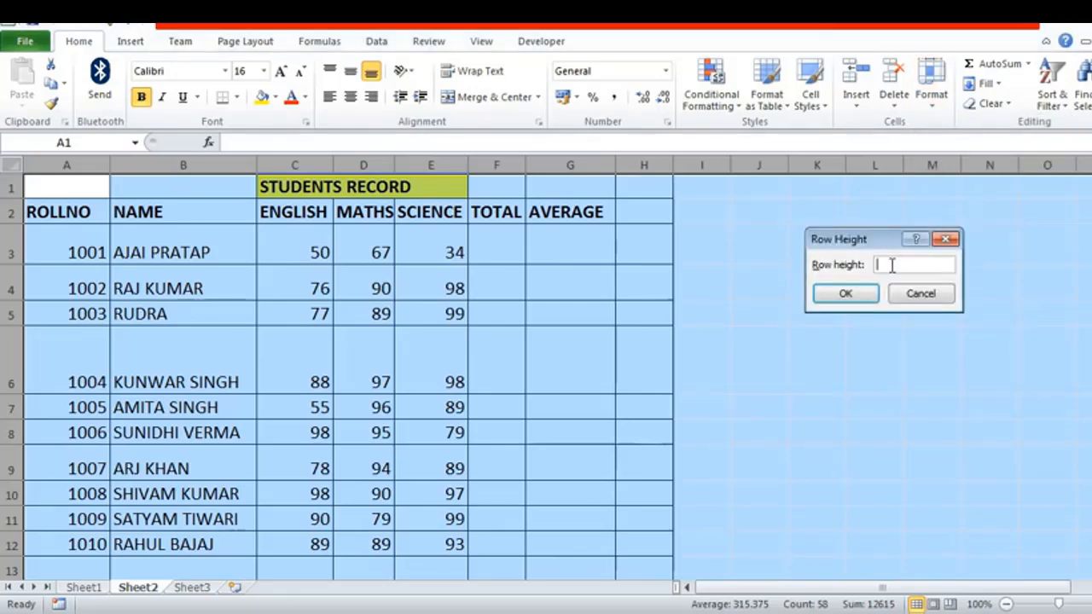
pyautogui.write('25')
pyautogui.click(858, 296)
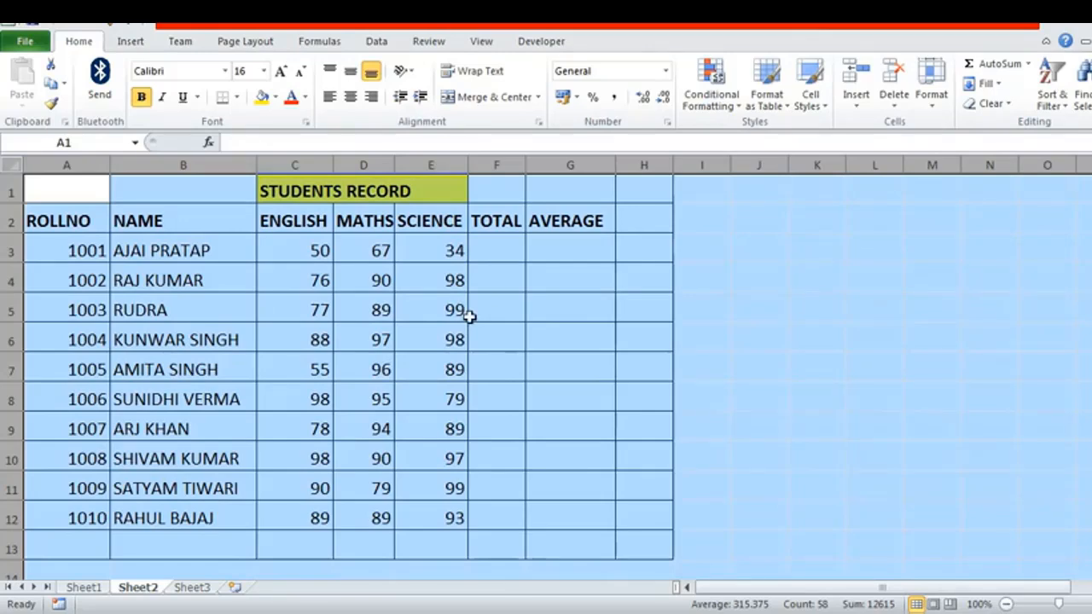
pyautogui.click(549, 285)
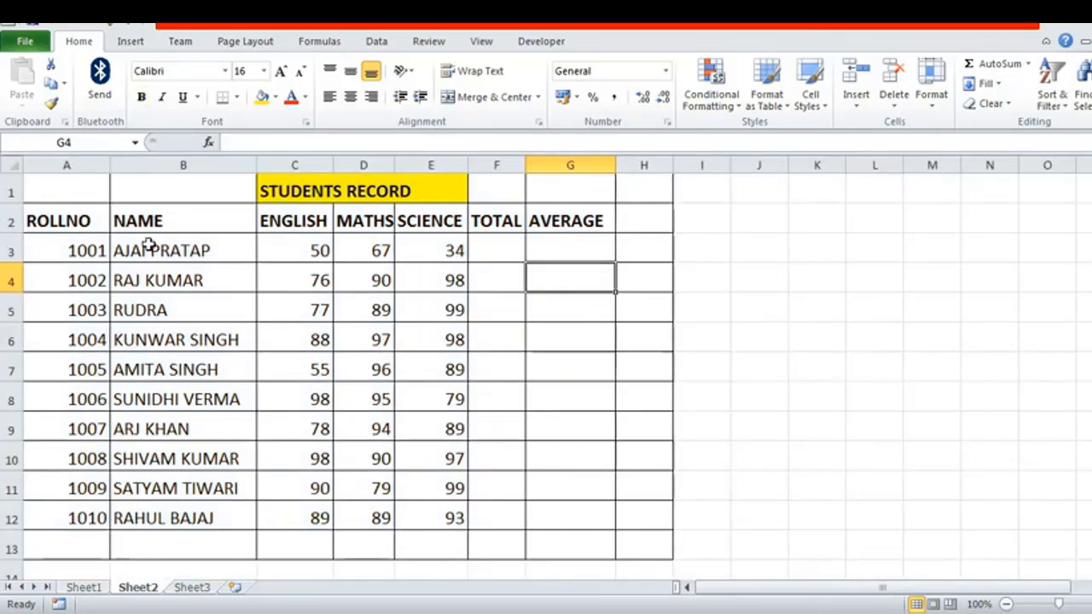
# Step: Resize all rows of the sheet together by a row boundary, enlarging them and reducing them to a compact uniform height
pyautogui.click(12, 167)
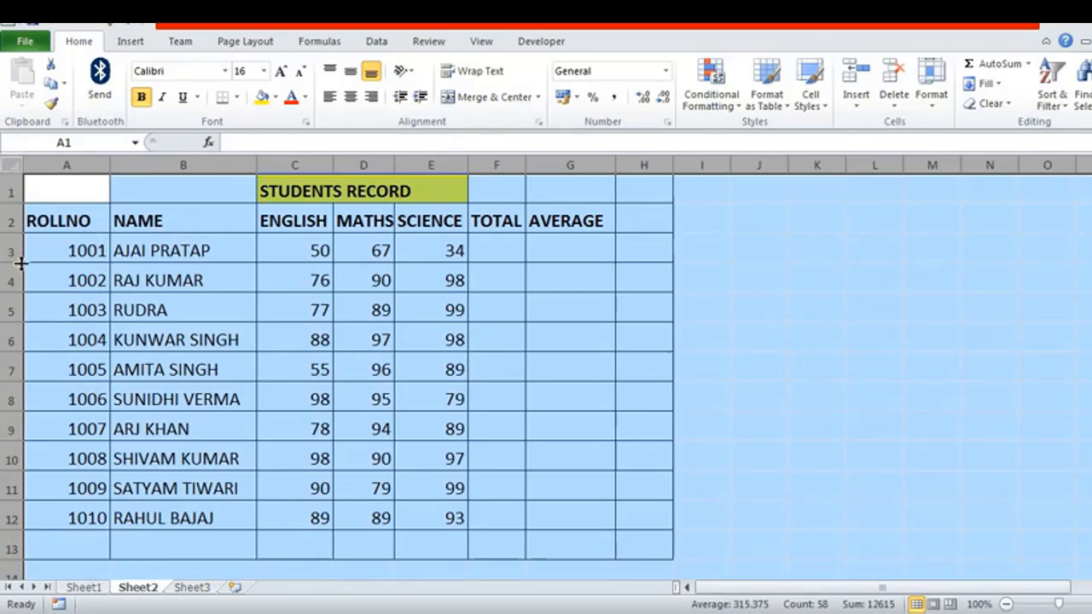
pyautogui.moveTo(12, 253); pyautogui.dragTo(7, 283)
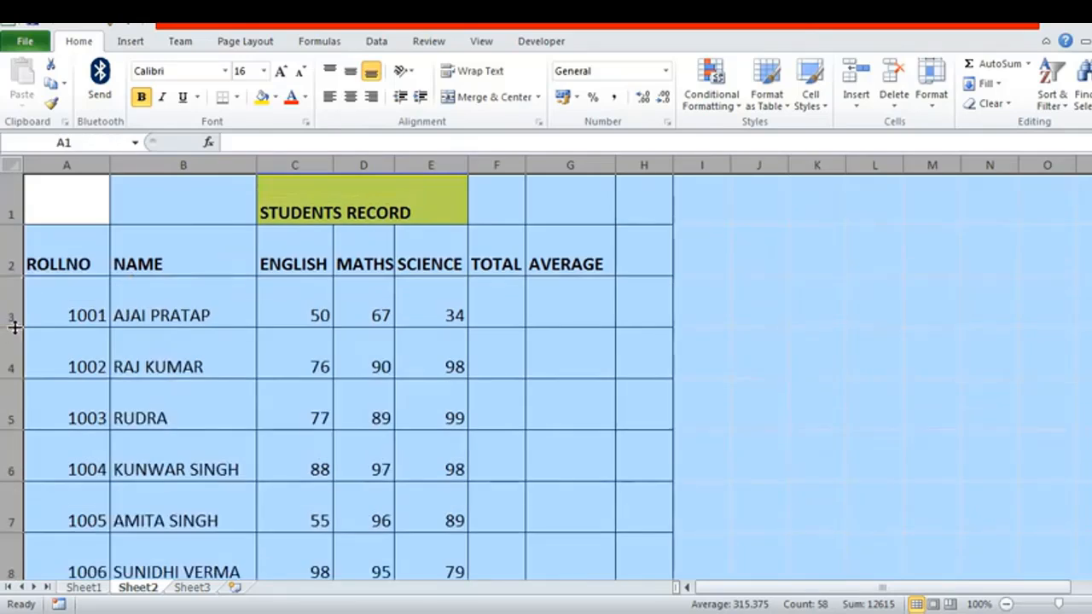
pyautogui.moveTo(14, 325); pyautogui.dragTo(12, 307)
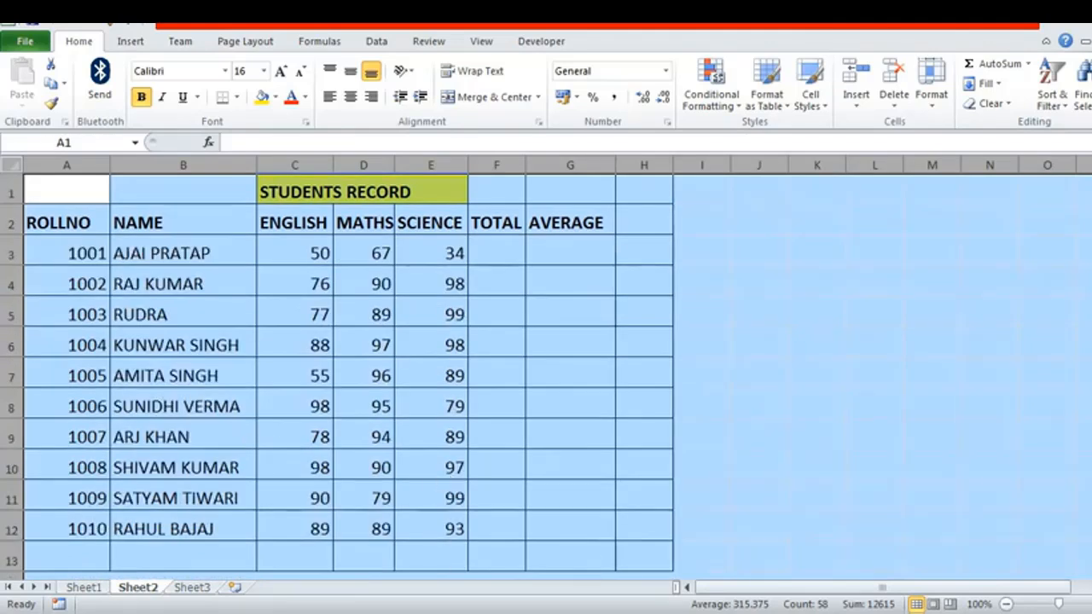
pyautogui.click(570, 376)
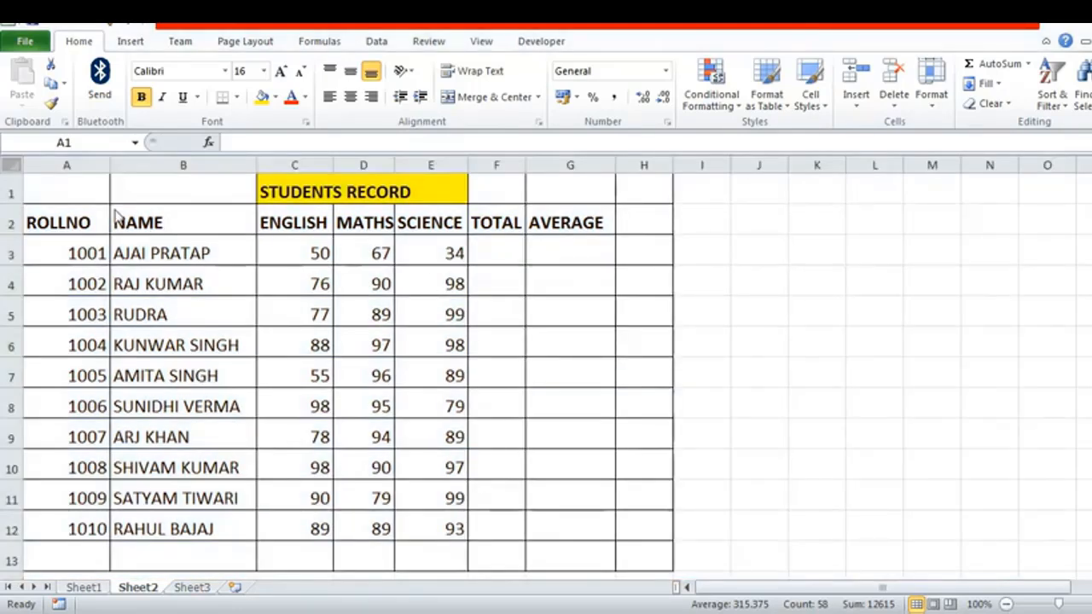
pyautogui.hotkey('ctrl', 'a')
# Step: Increase the font size of the header cells A2:H2 to 28
pyautogui.click(57, 220)
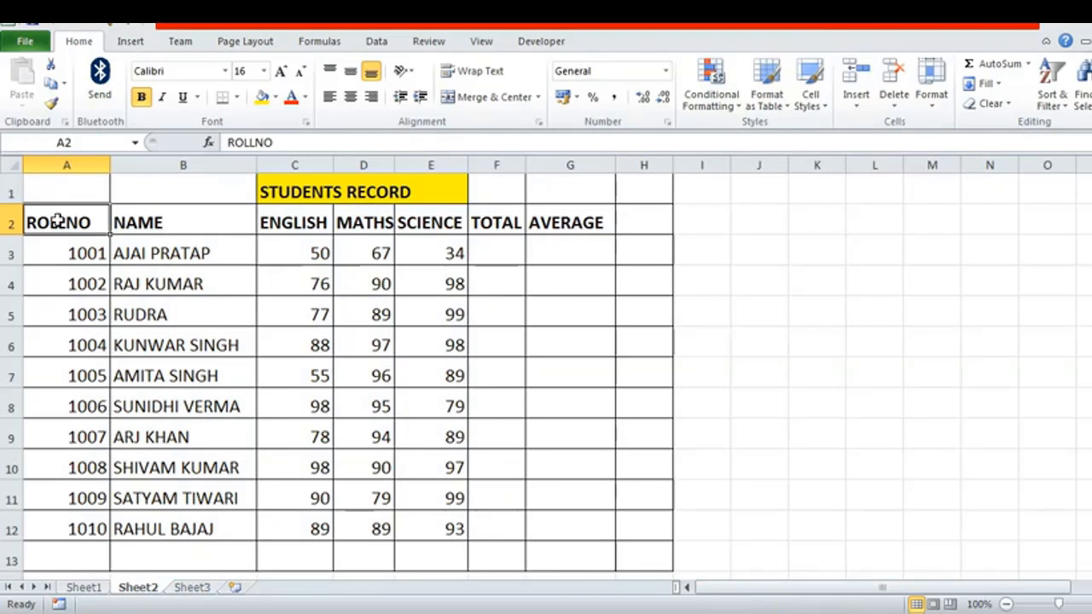
pyautogui.moveTo(43, 216); pyautogui.dragTo(652, 211)
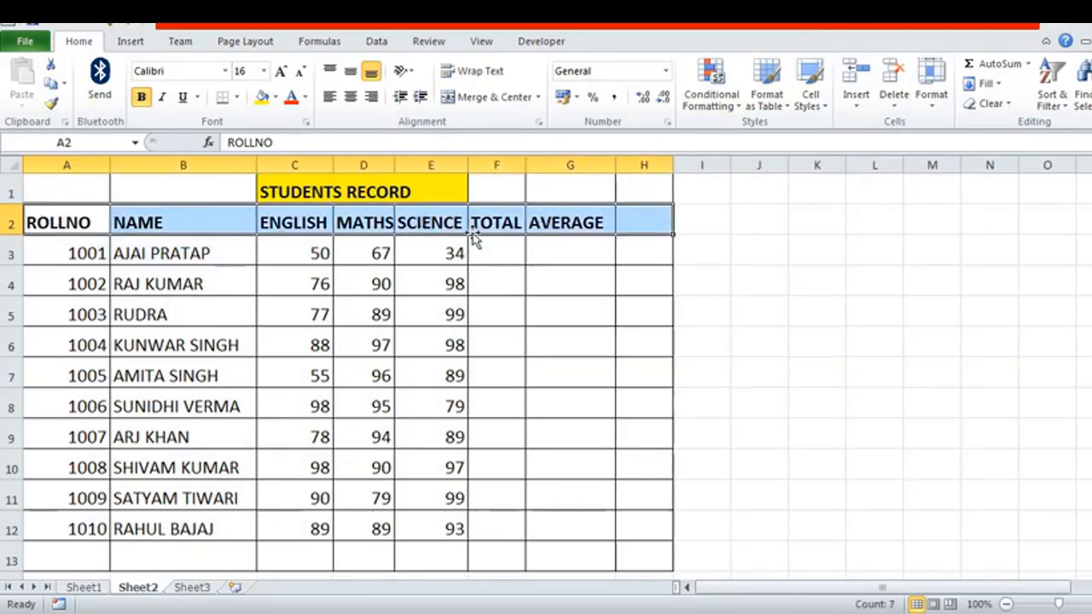
pyautogui.click(284, 72)
pyautogui.click(284, 73)
pyautogui.click(284, 74)
pyautogui.click(284, 75)
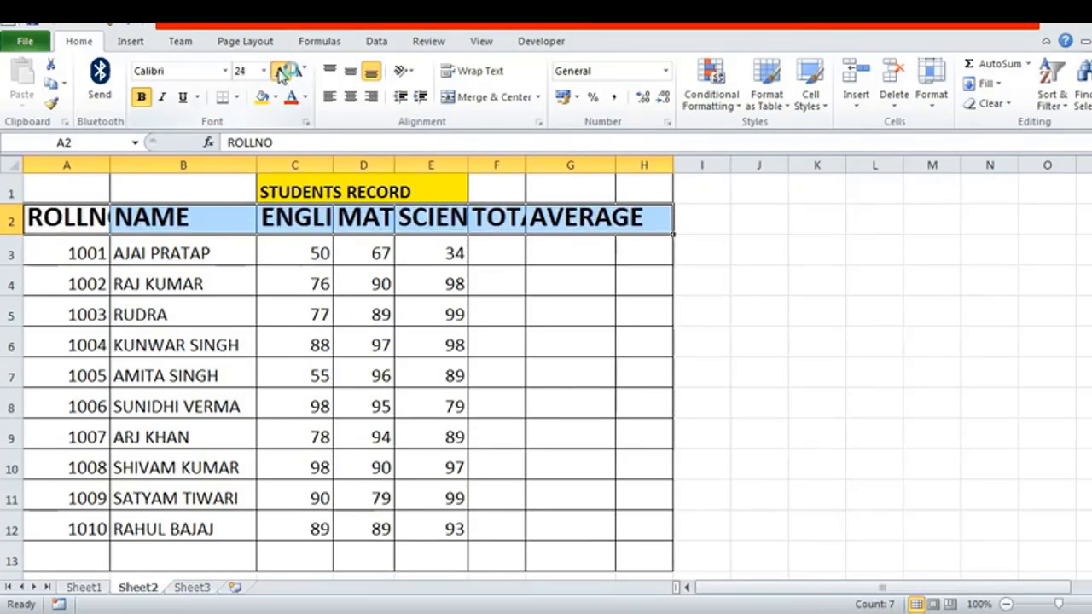
pyautogui.click(284, 73)
pyautogui.click(284, 74)
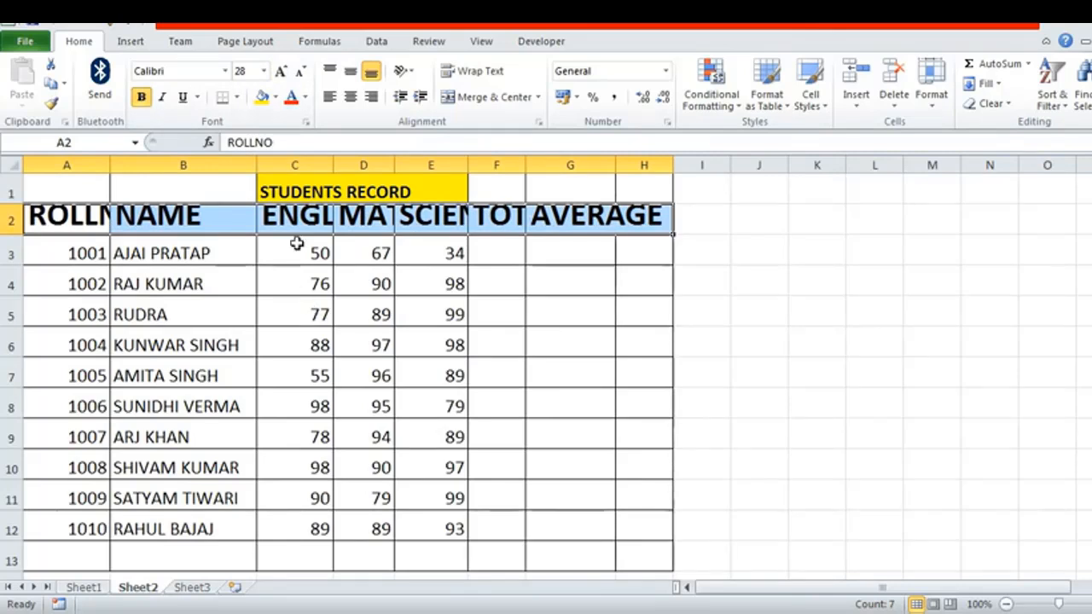
pyautogui.click(228, 253)
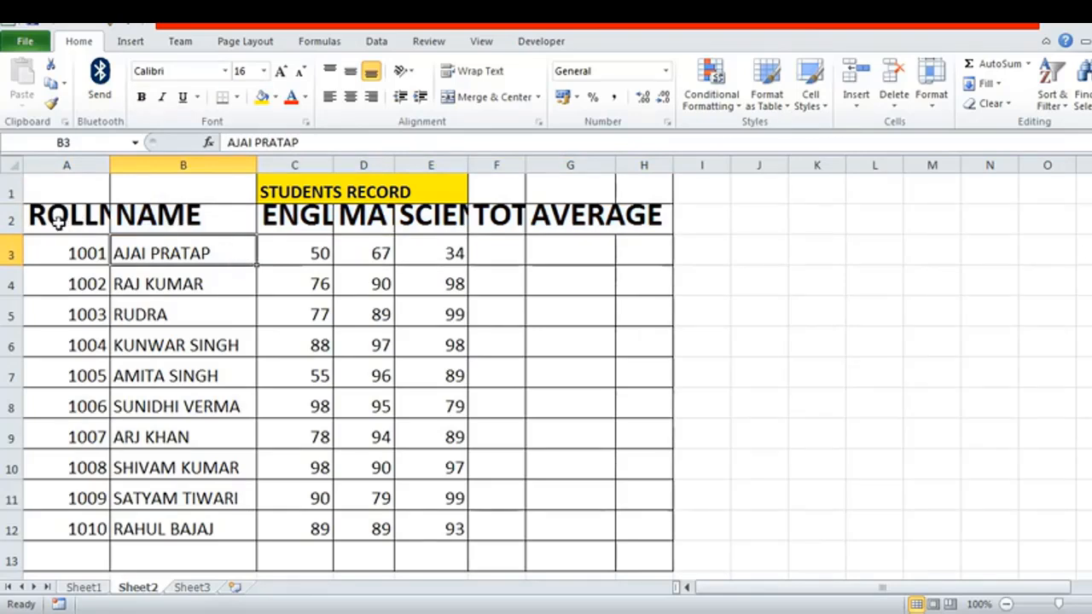
# Step: AutoFit the height of header row 2 to its enlarged text
pyautogui.click(10, 219)
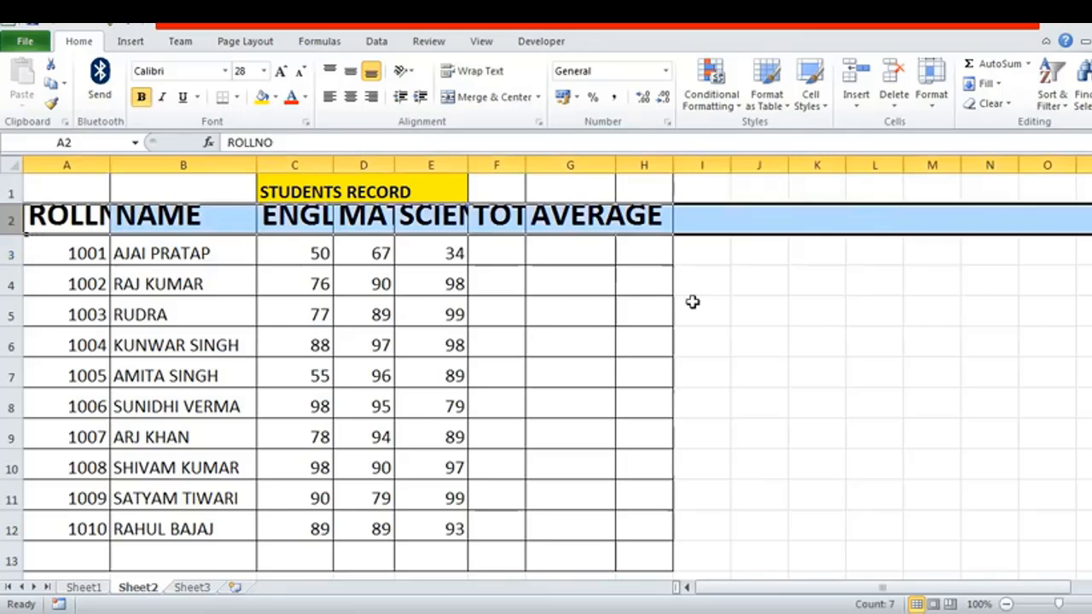
pyautogui.click(935, 105)
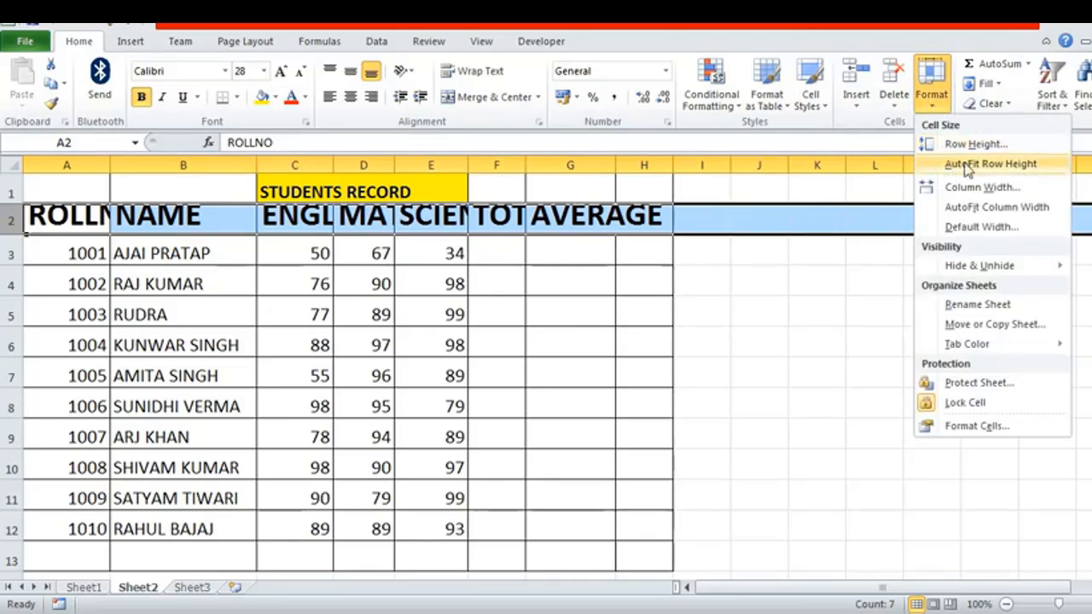
pyautogui.click(989, 164)
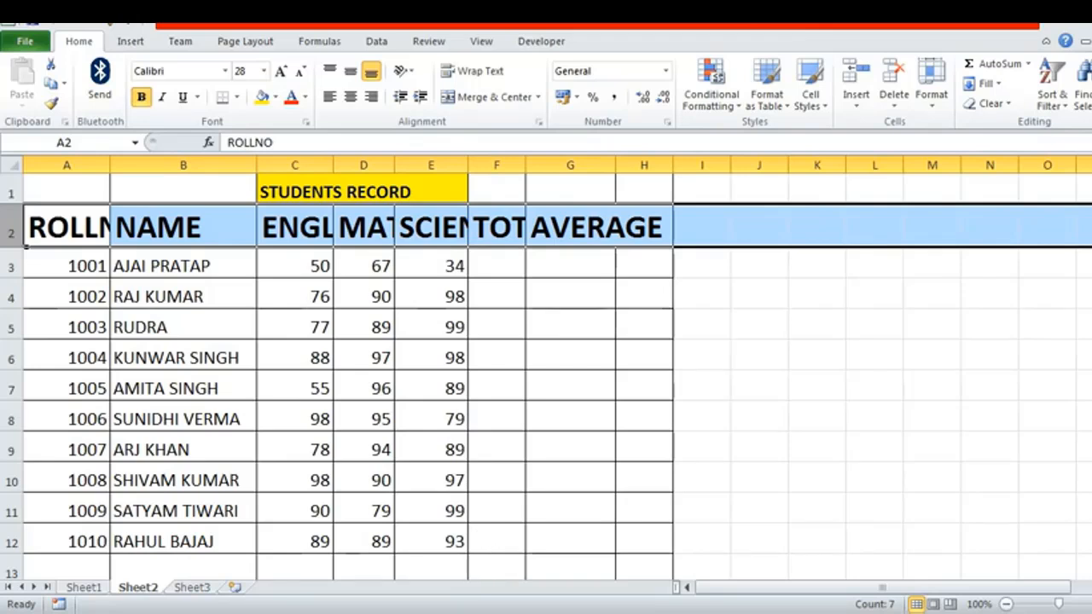
# Step: Reduce the height of header row 2 manually until it is shorter than its text
pyautogui.click(13, 245)
pyautogui.moveTo(12, 248); pyautogui.dragTo(15, 234)
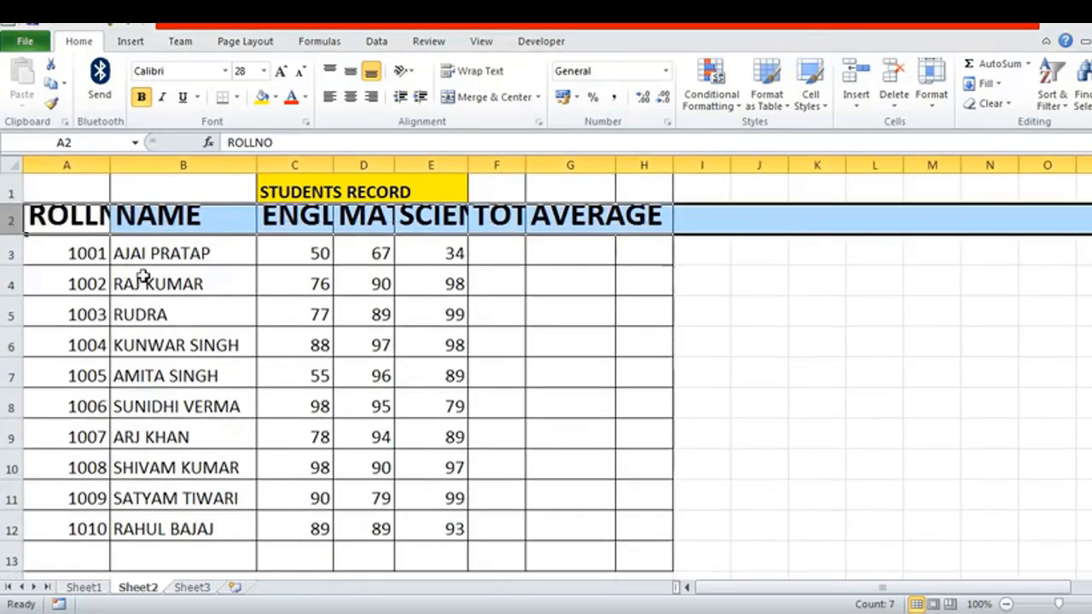
pyautogui.click(176, 288)
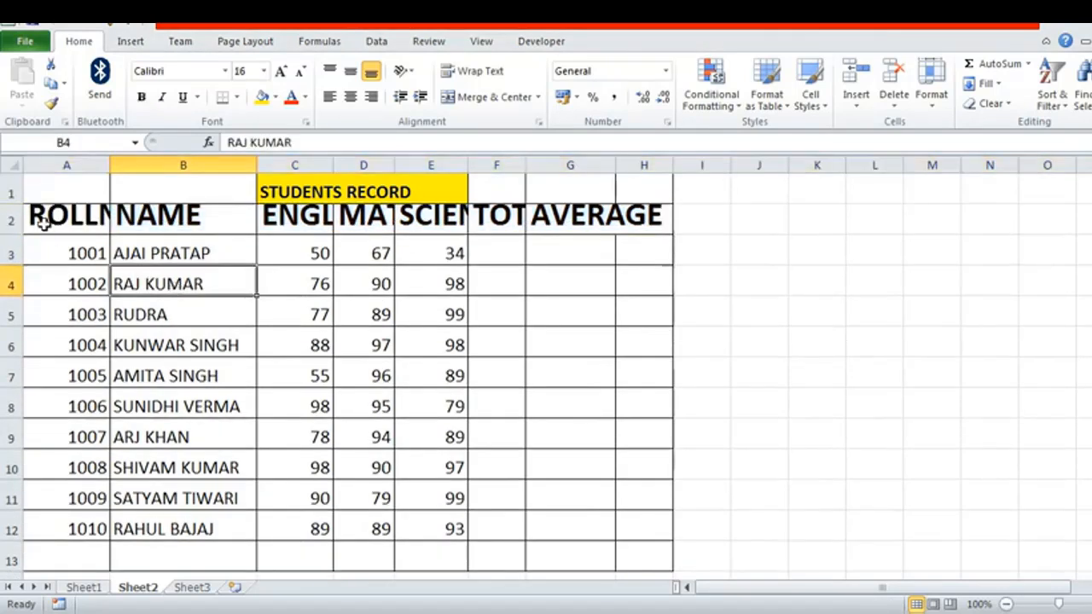
# Step: Adjust the lower boundary of header row 2 so that its height fits the enlarged header text
pyautogui.click(11, 220)
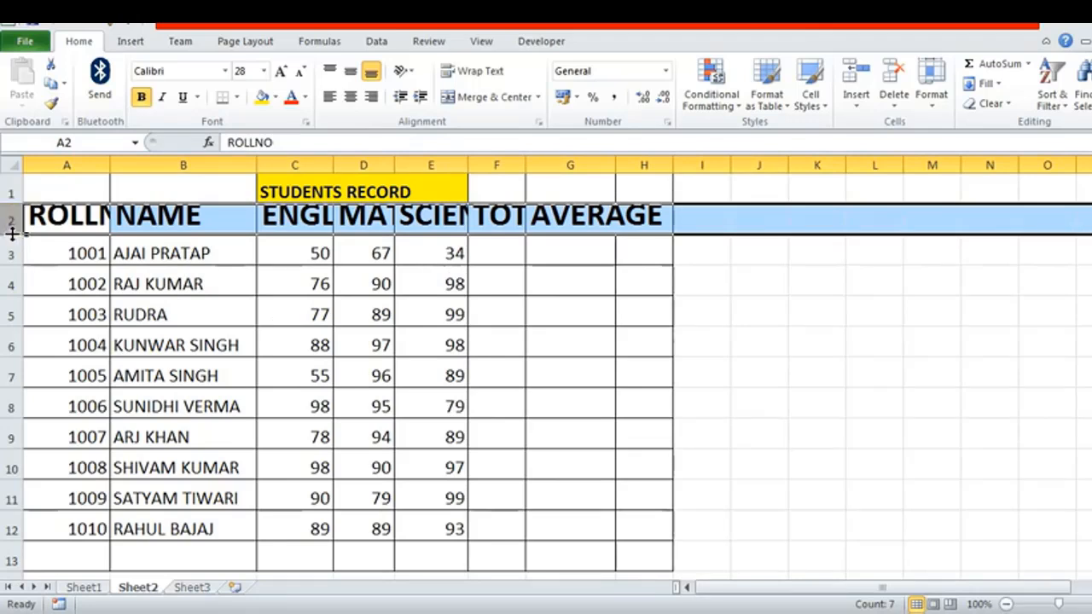
pyautogui.moveTo(12, 233); pyautogui.dragTo(13, 246)
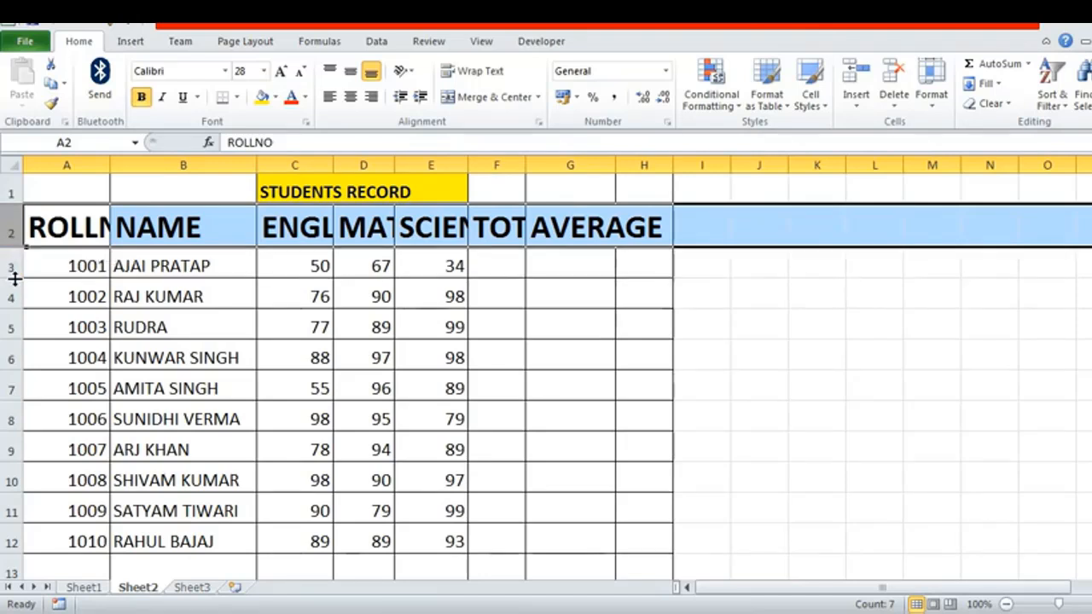
# Step: Reduce row 3's height slightly at its lower boundary, and enlarge row 5 before fitting its height back to the contents
pyautogui.moveTo(15, 279); pyautogui.dragTo(12, 276)
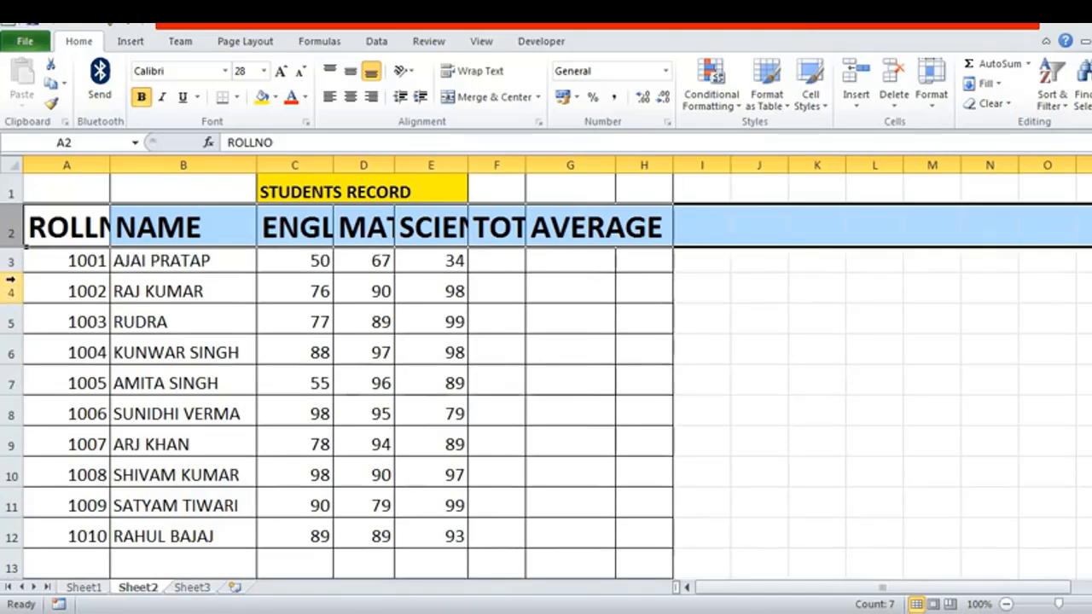
pyautogui.moveTo(12, 338); pyautogui.dragTo(14, 357)
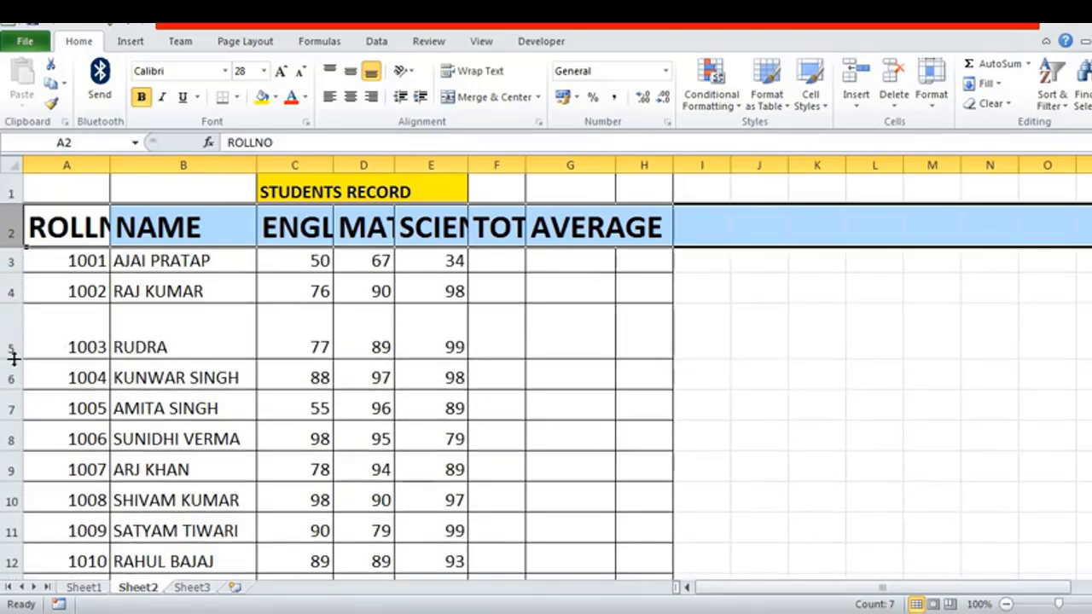
pyautogui.doubleClick(12, 358)
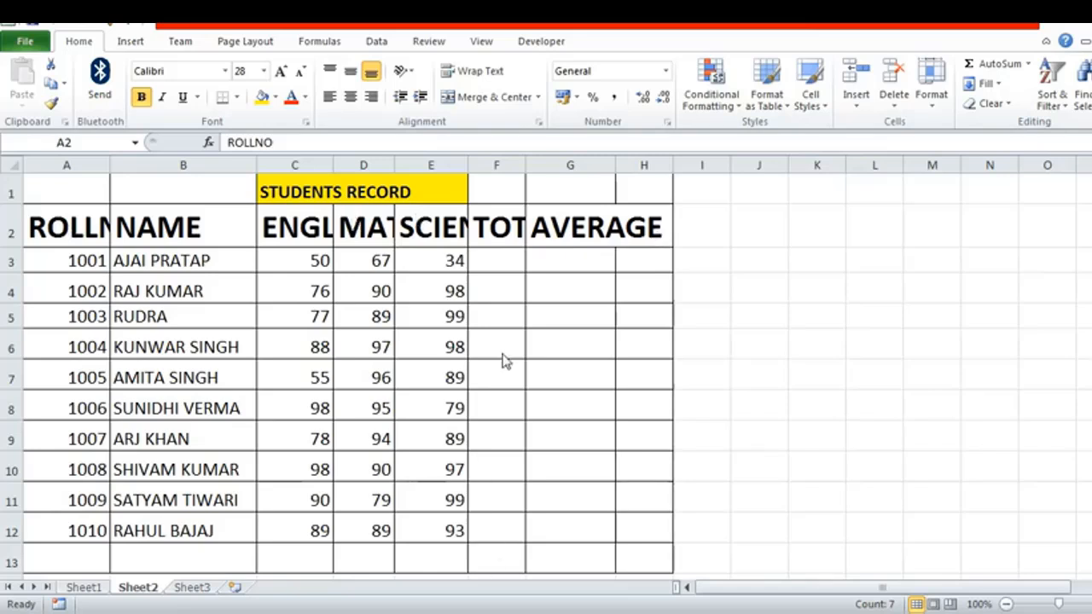
# Step: Set the width of column F, the TOTAL column, to 15.43
pyautogui.click(495, 162)
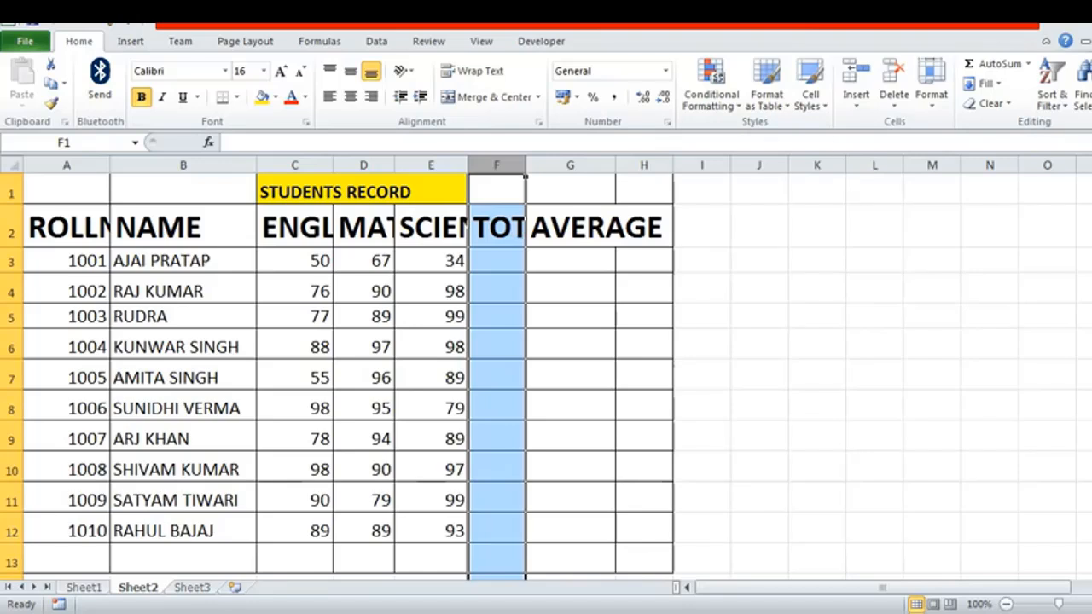
pyautogui.click(932, 109)
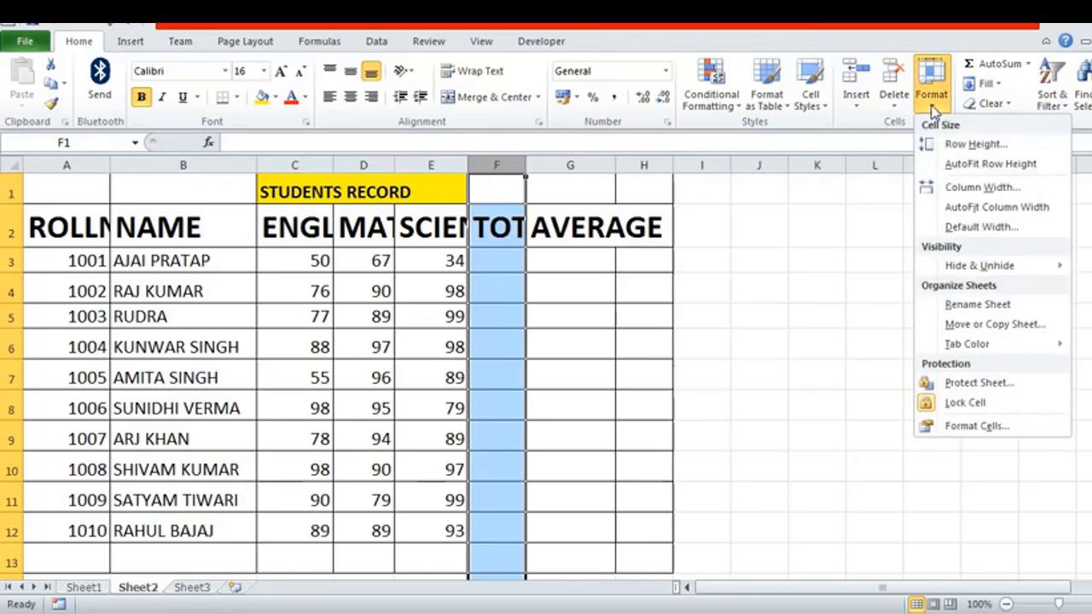
pyautogui.click(983, 188)
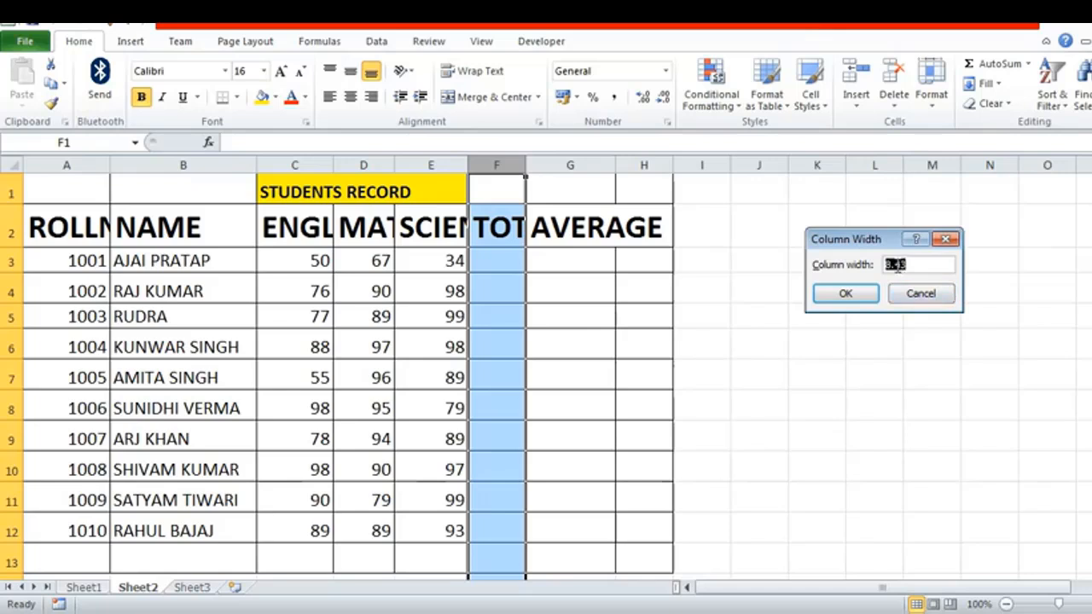
pyautogui.click(893, 264)
pyautogui.press('BackSpace')
pyautogui.write('15')
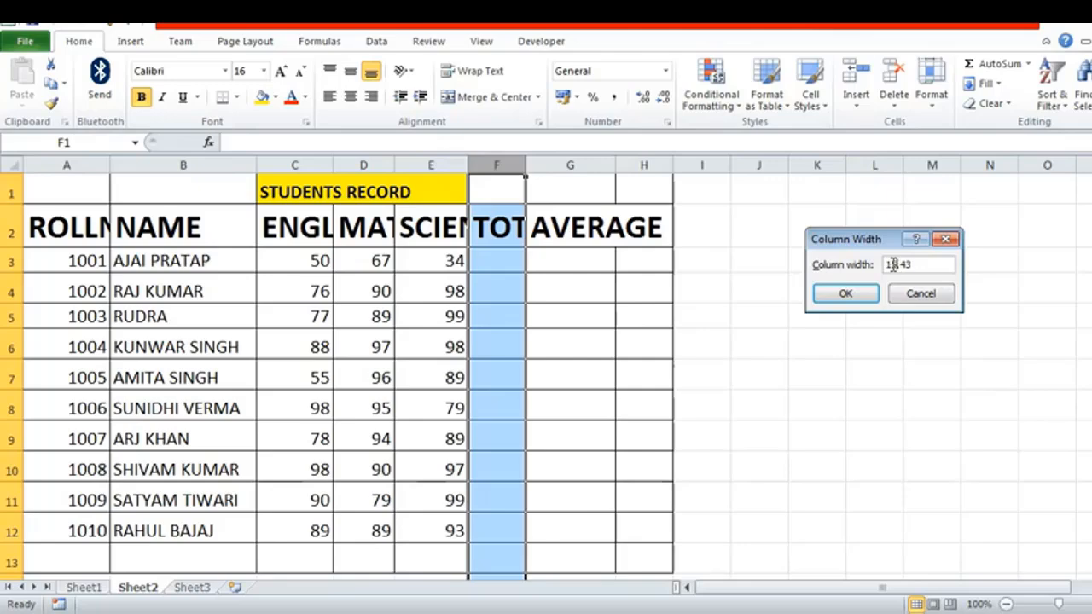
pyautogui.click(840, 297)
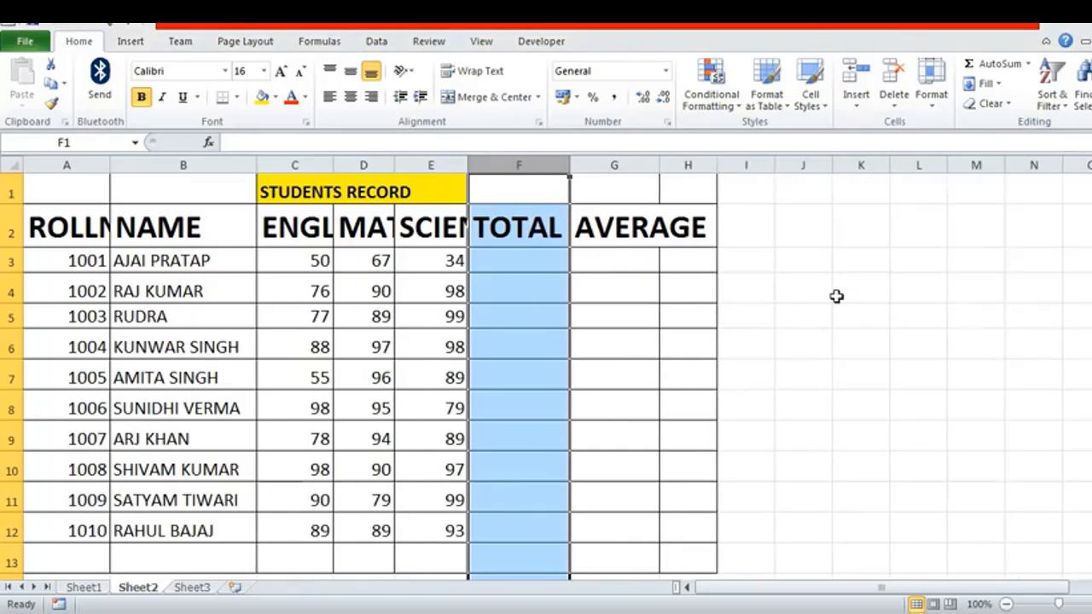
# Step: AutoFit the width of column F and accept 8.43 as the sheet's standard column width
pyautogui.click(937, 111)
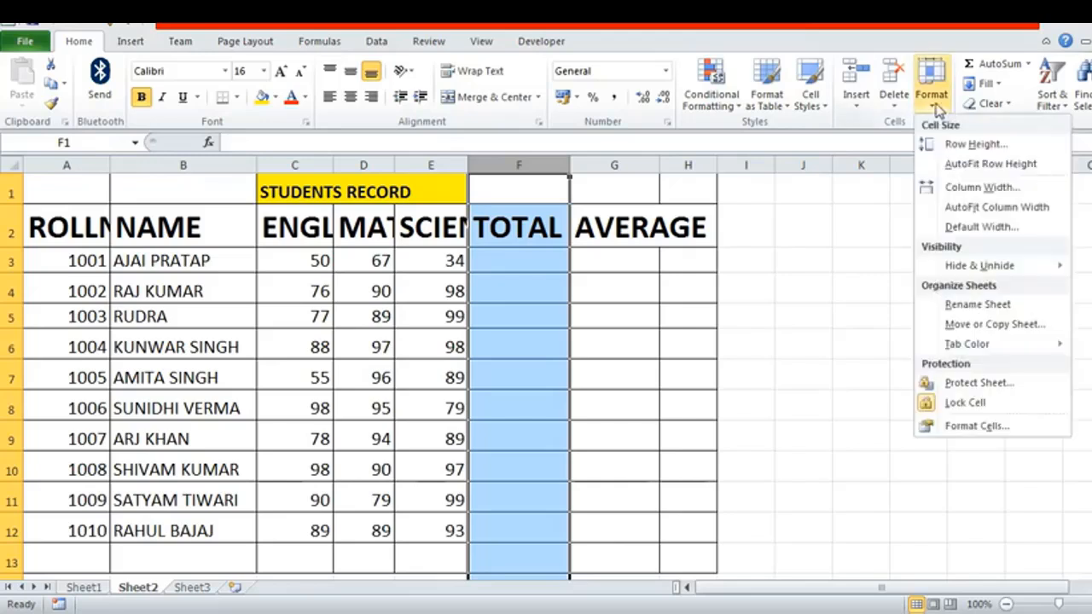
pyautogui.click(984, 212)
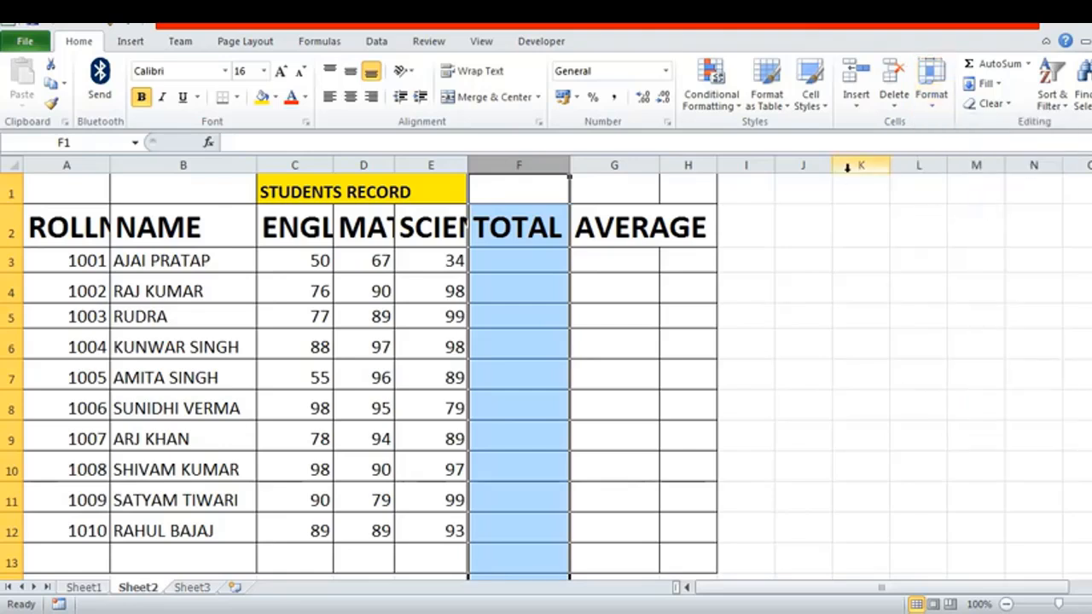
pyautogui.click(933, 110)
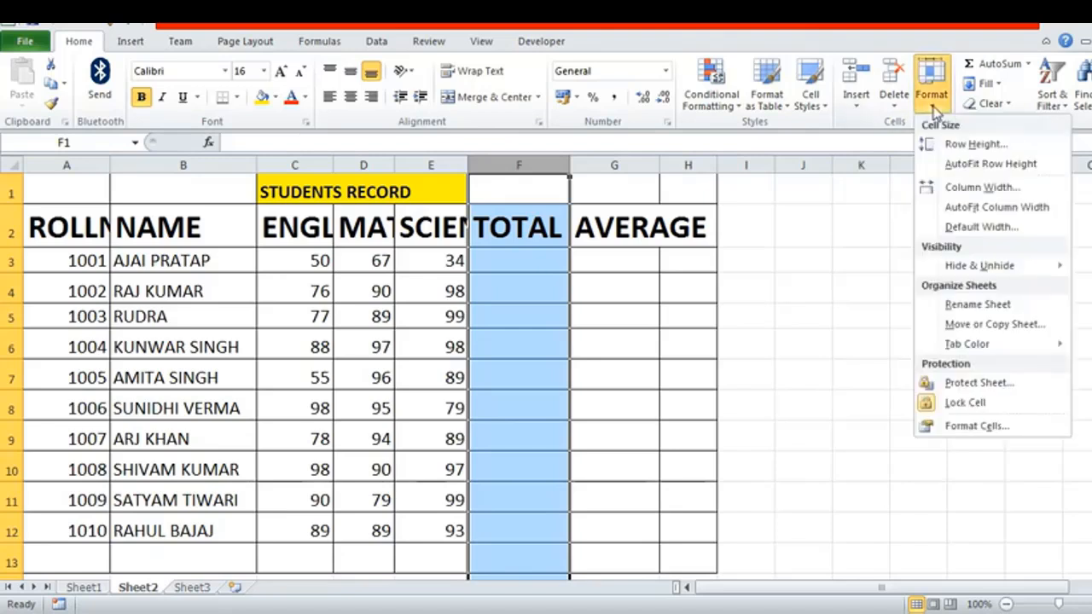
pyautogui.click(972, 227)
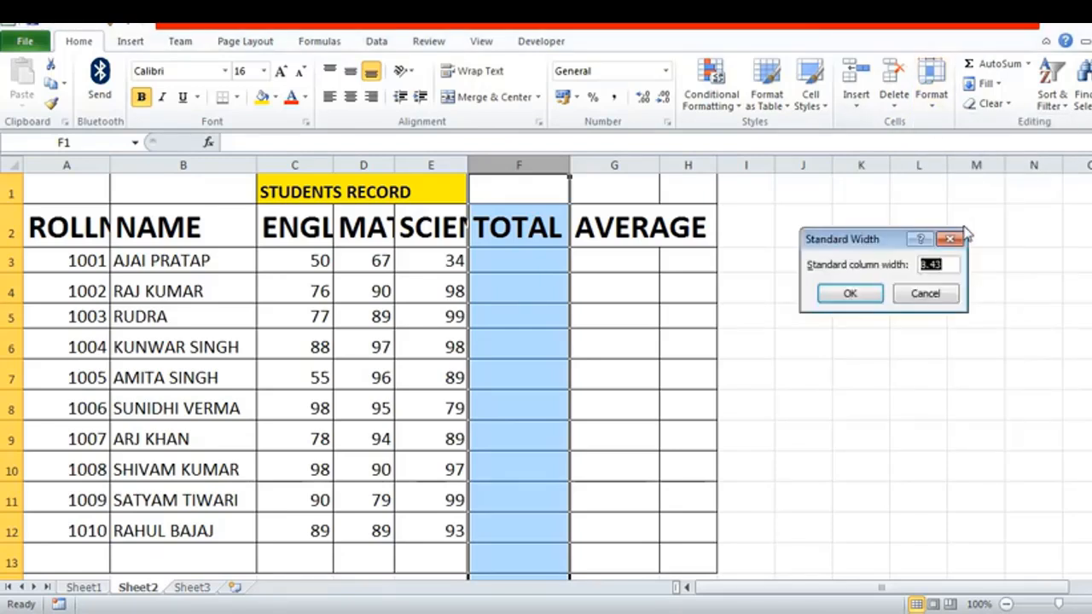
pyautogui.click(849, 294)
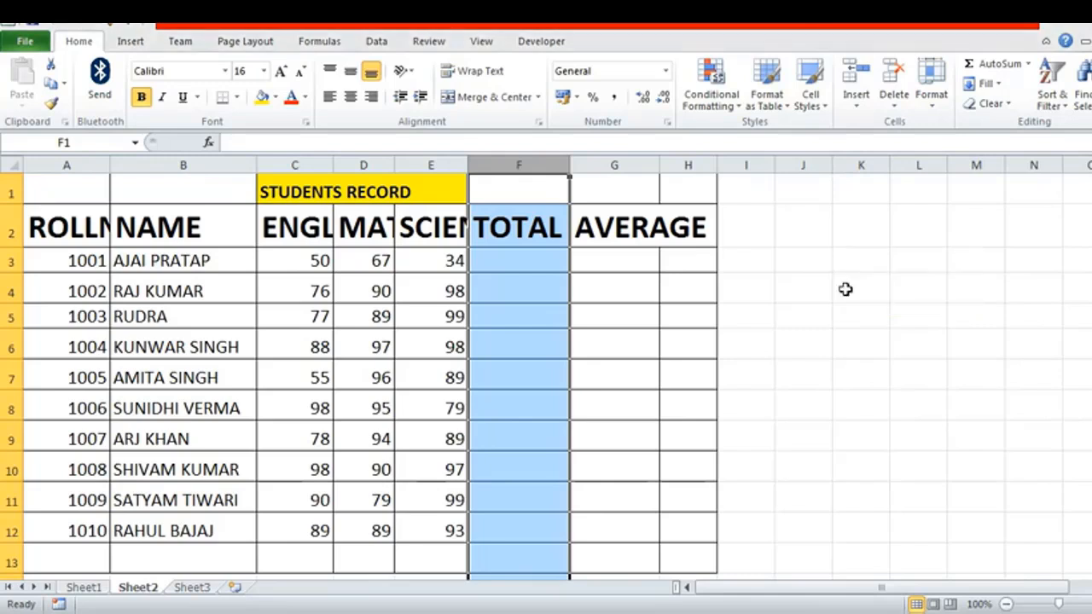
pyautogui.click(517, 228)
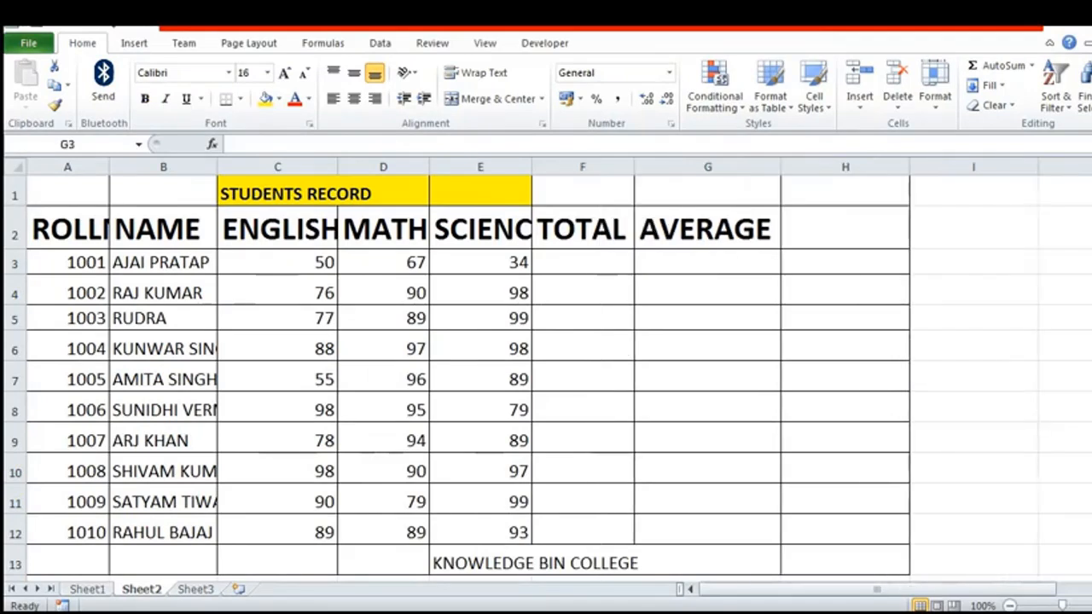
# Step: Select the TOTAL column F and accept 19.71 as the sheet's standard column width
pyautogui.click(589, 237)
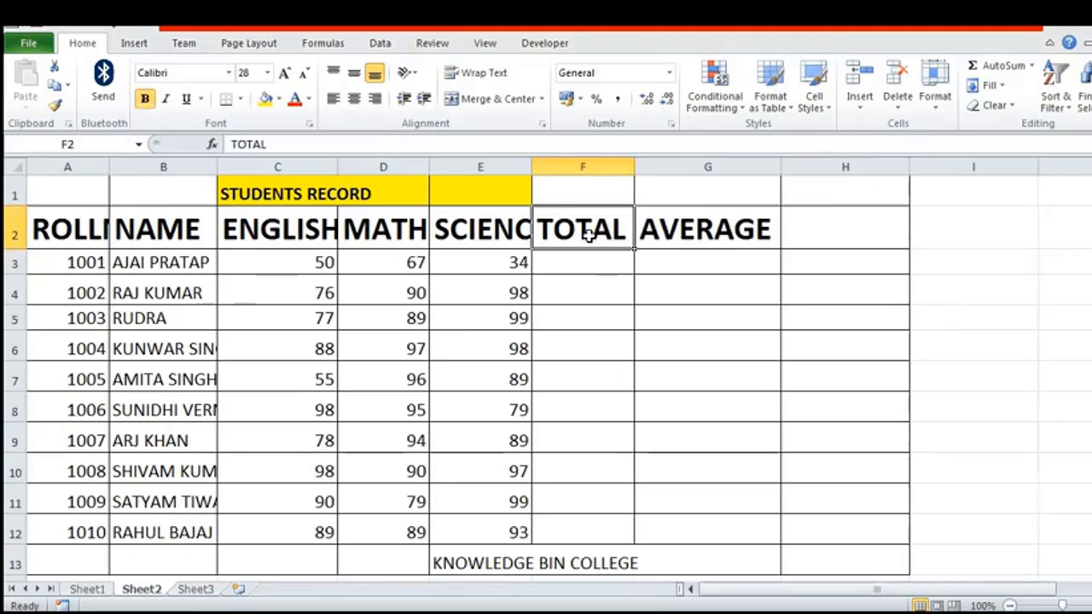
pyautogui.click(589, 167)
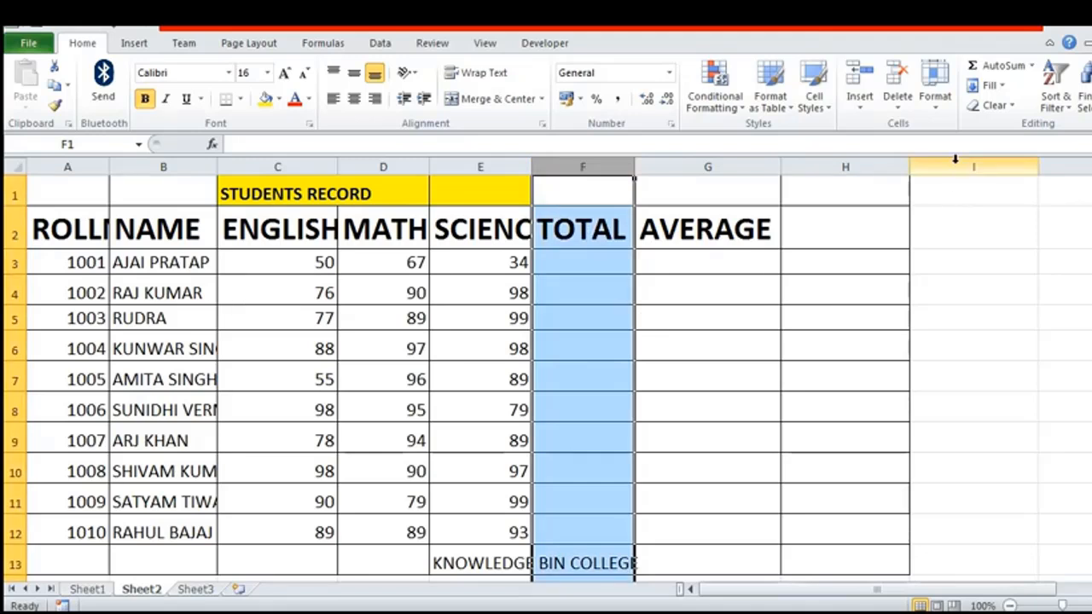
pyautogui.click(938, 117)
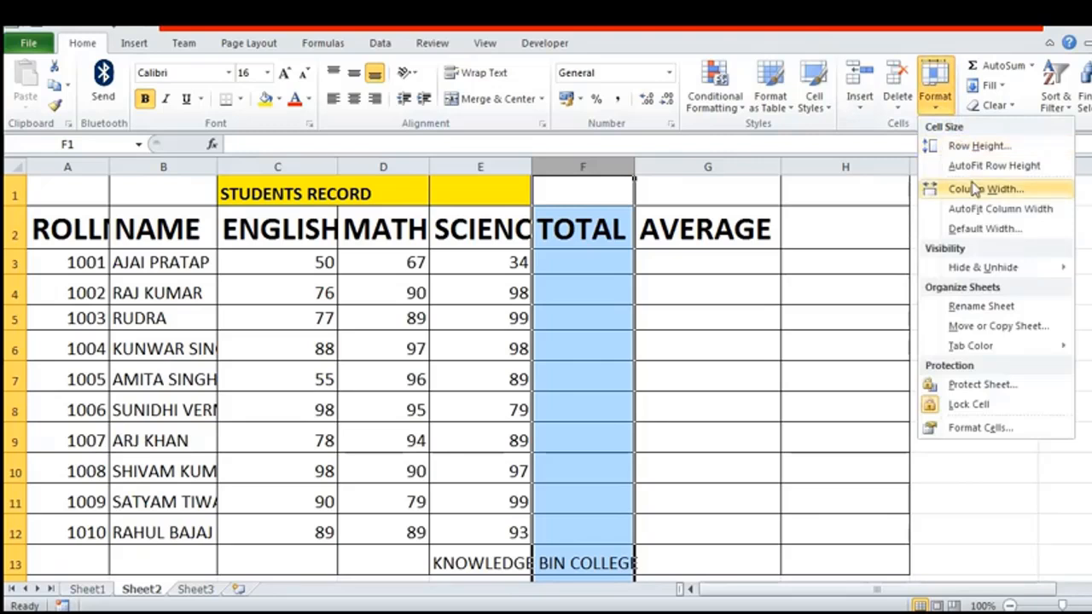
pyautogui.click(983, 229)
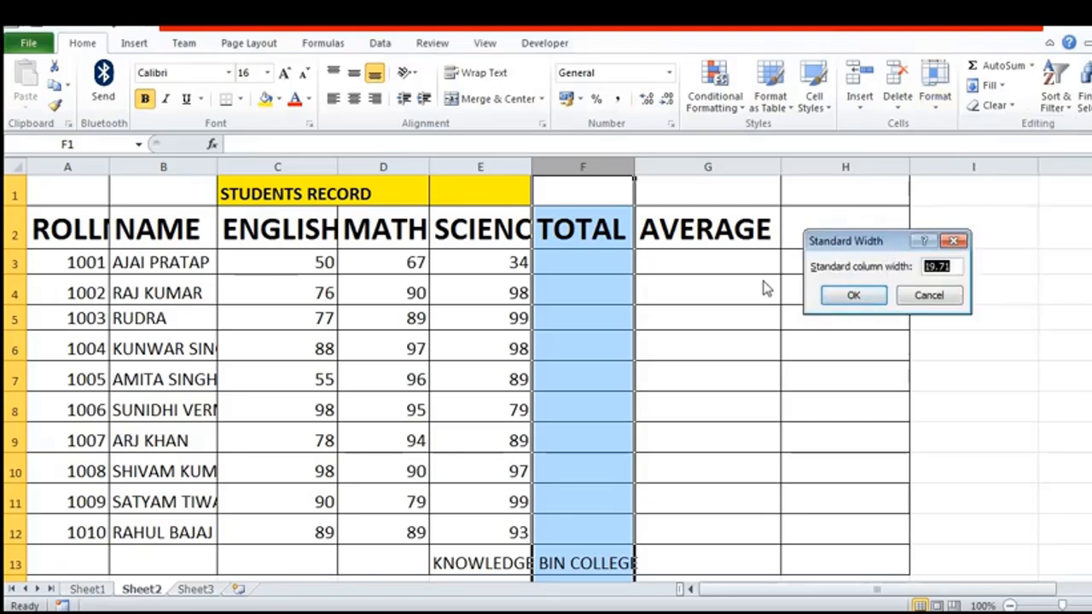
pyautogui.click(855, 296)
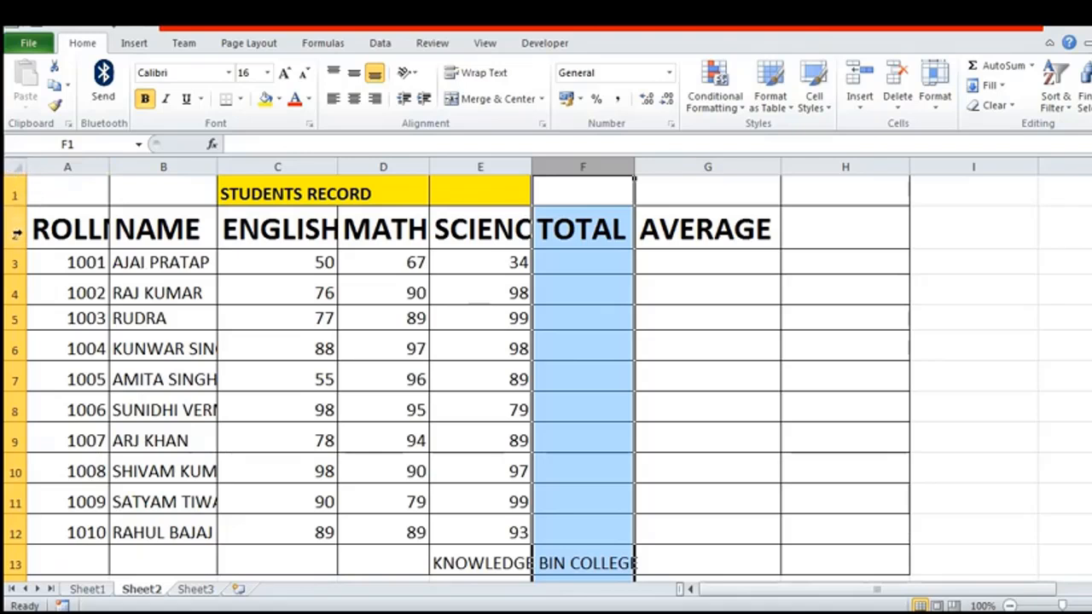
# Step: Set the width of all columns in the sheet to 24, and undo that change
pyautogui.click(19, 171)
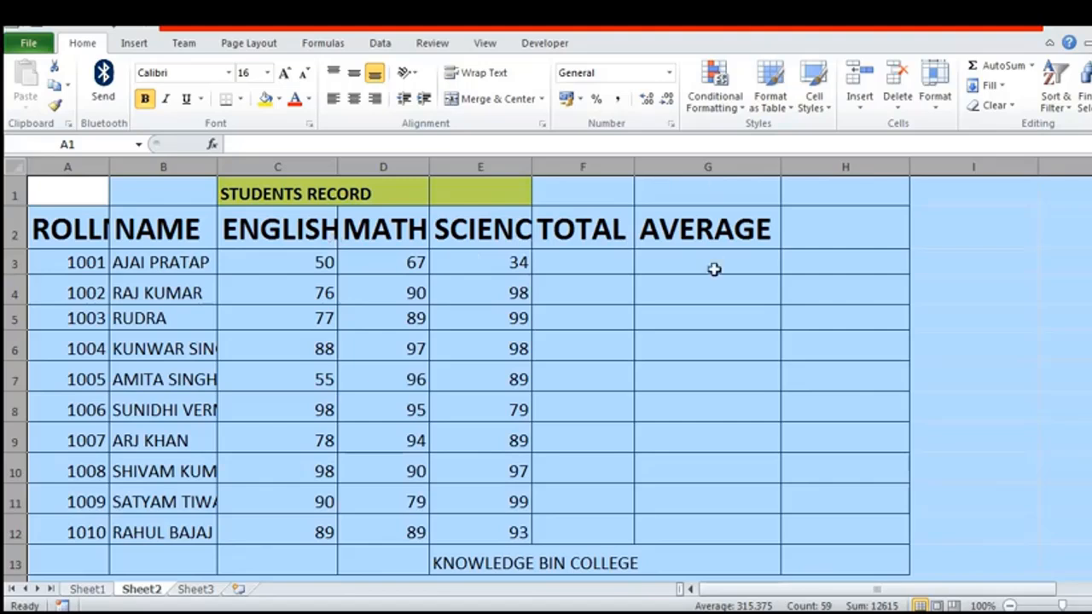
pyautogui.click(939, 113)
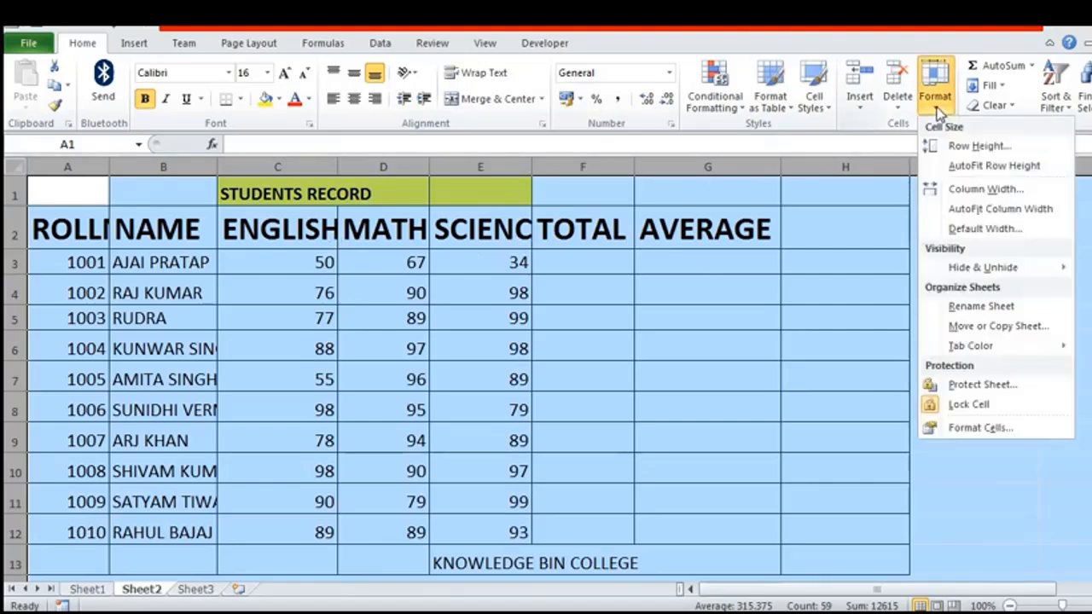
pyautogui.click(980, 195)
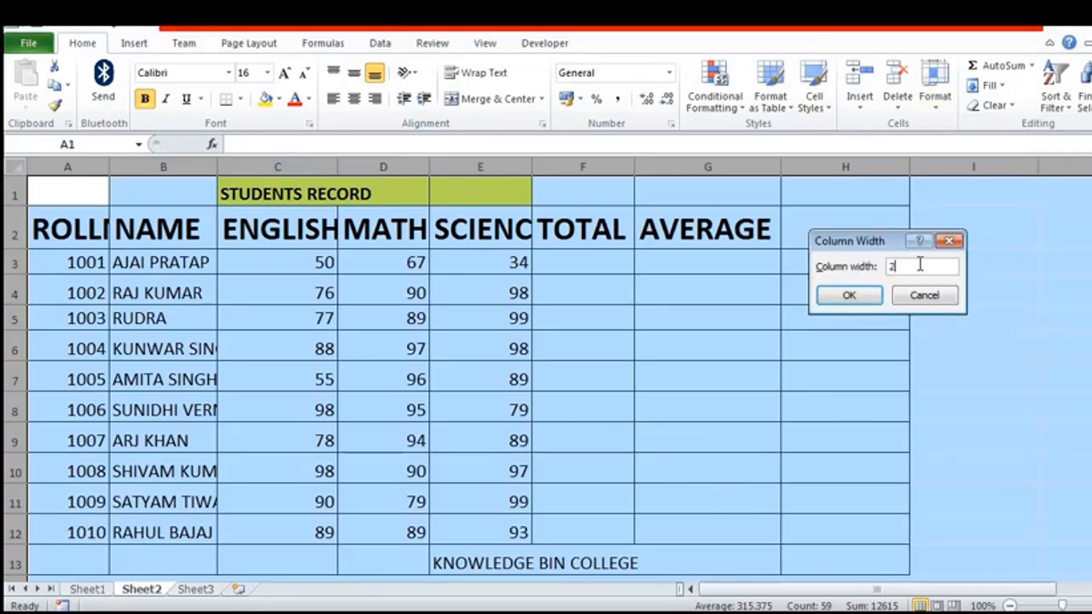
pyautogui.click(849, 296)
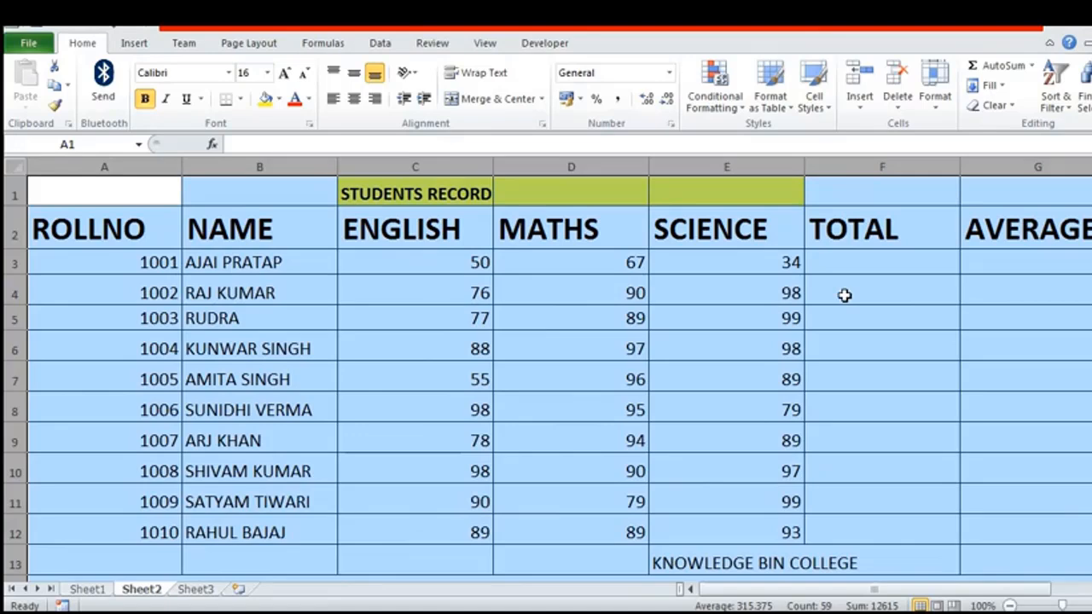
pyautogui.hotkey('ctrl', 'z')
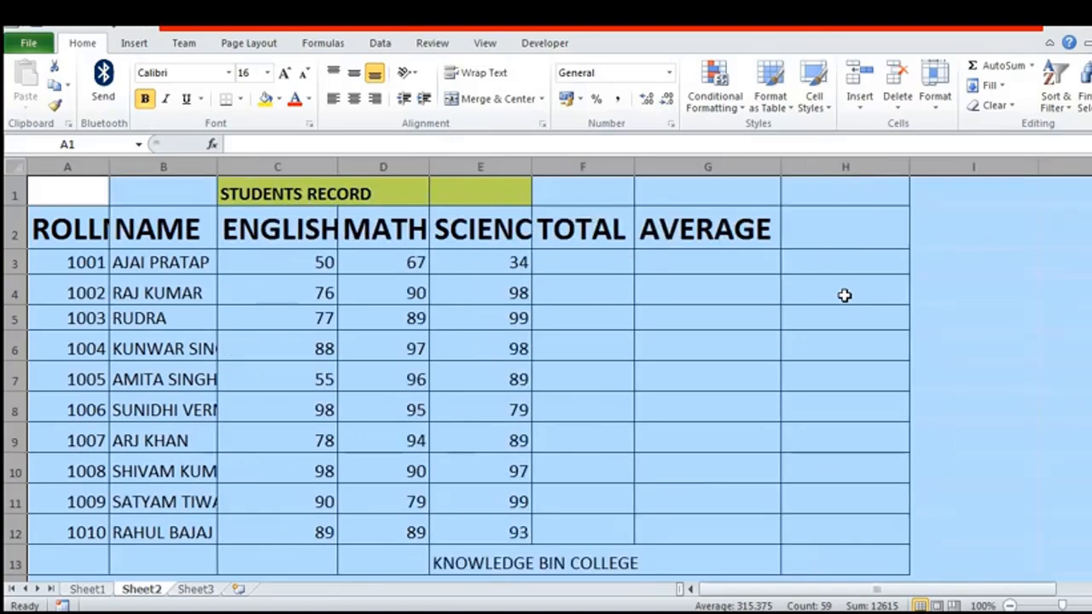
# Step: AutoFit the width of all columns in the sheet to their contents, and deselect the sheet
pyautogui.click(936, 106)
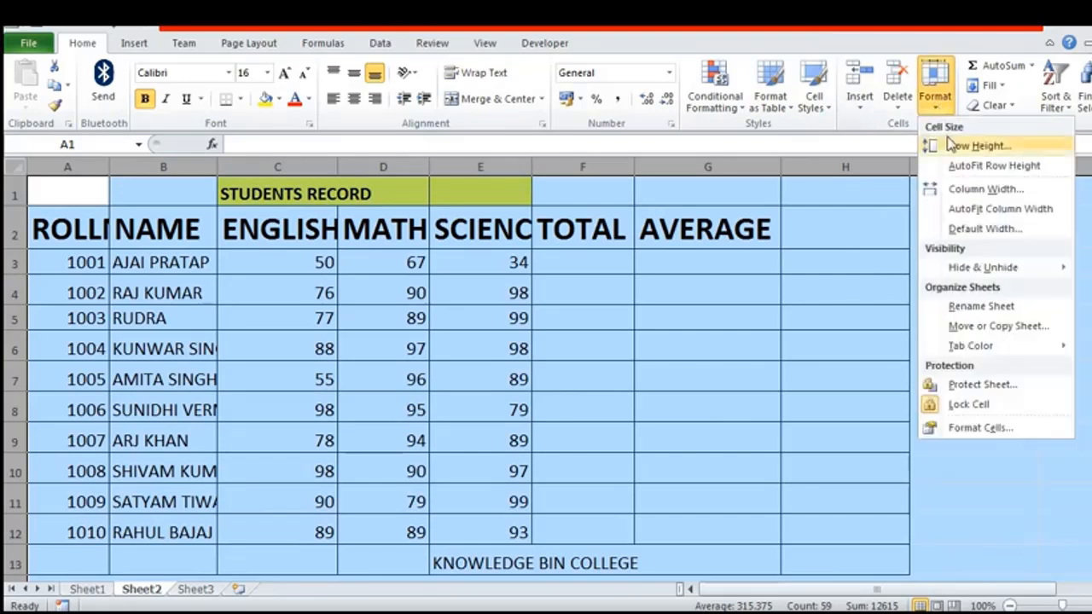
pyautogui.click(970, 211)
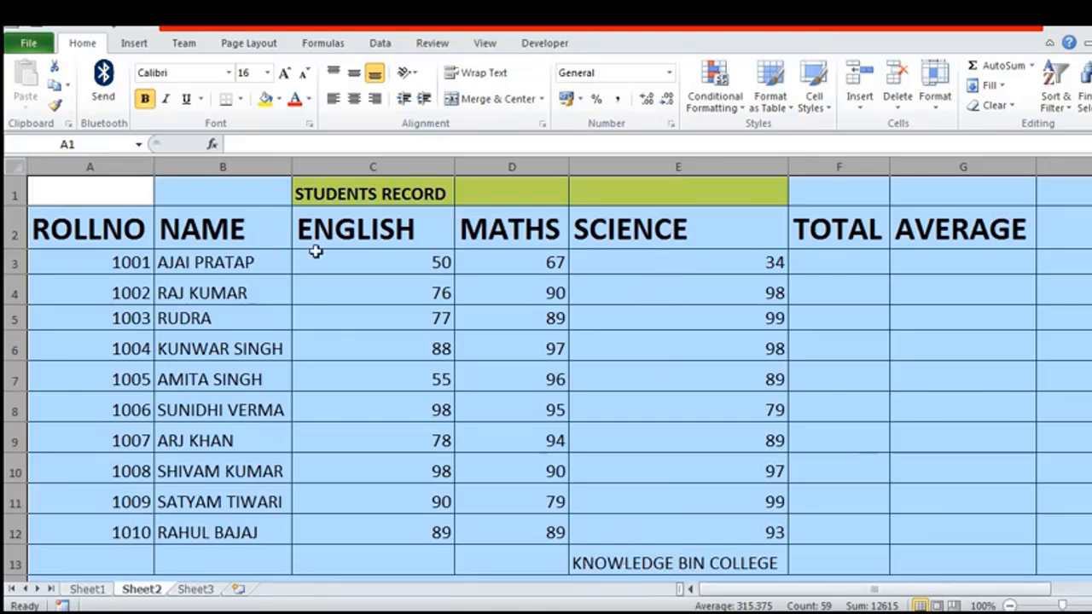
pyautogui.click(166, 247)
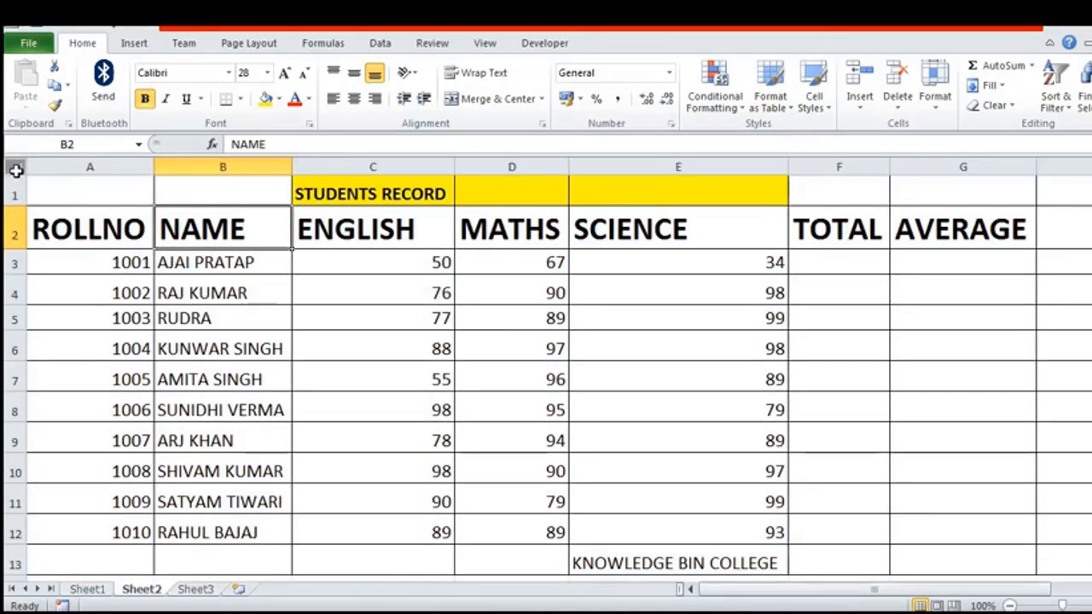
# Step: Narrow columns C, D and E manually at their boundaries until the ENGLISH, MATHS and SCIENCE headers are cut off
pyautogui.click(15, 167)
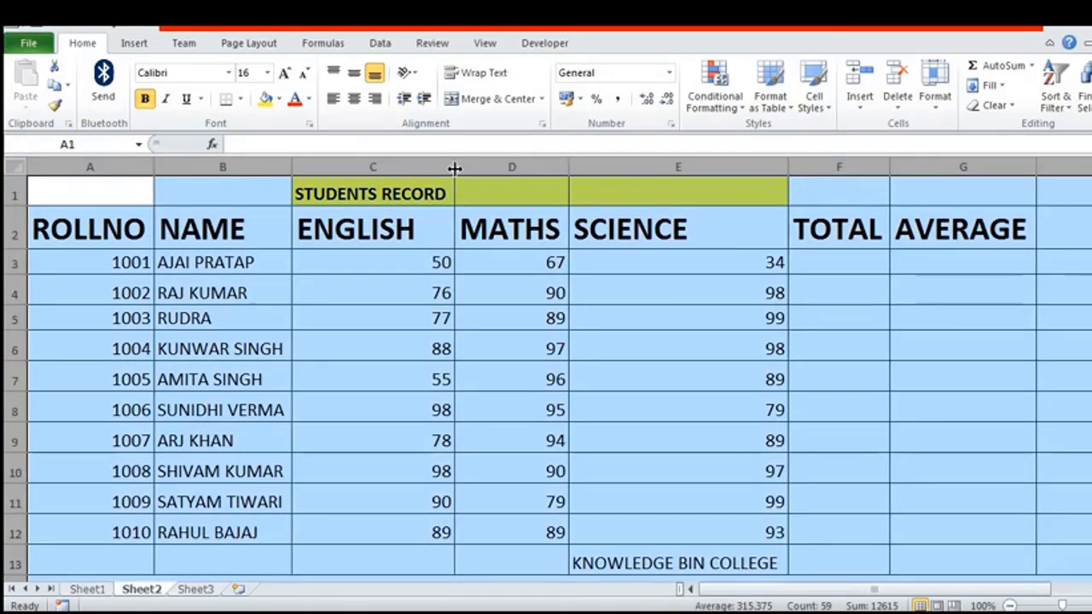
pyautogui.click(501, 341)
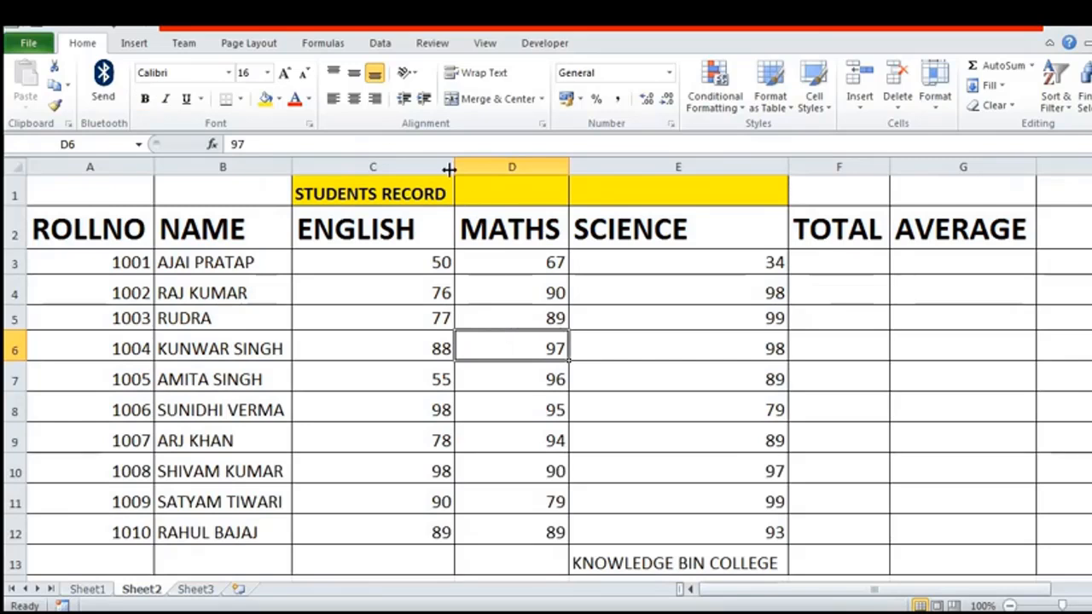
pyautogui.moveTo(453, 168); pyautogui.dragTo(408, 168)
pyautogui.moveTo(521, 167); pyautogui.dragTo(492, 167)
pyautogui.moveTo(712, 167); pyautogui.dragTo(597, 180)
pyautogui.click(646, 256)
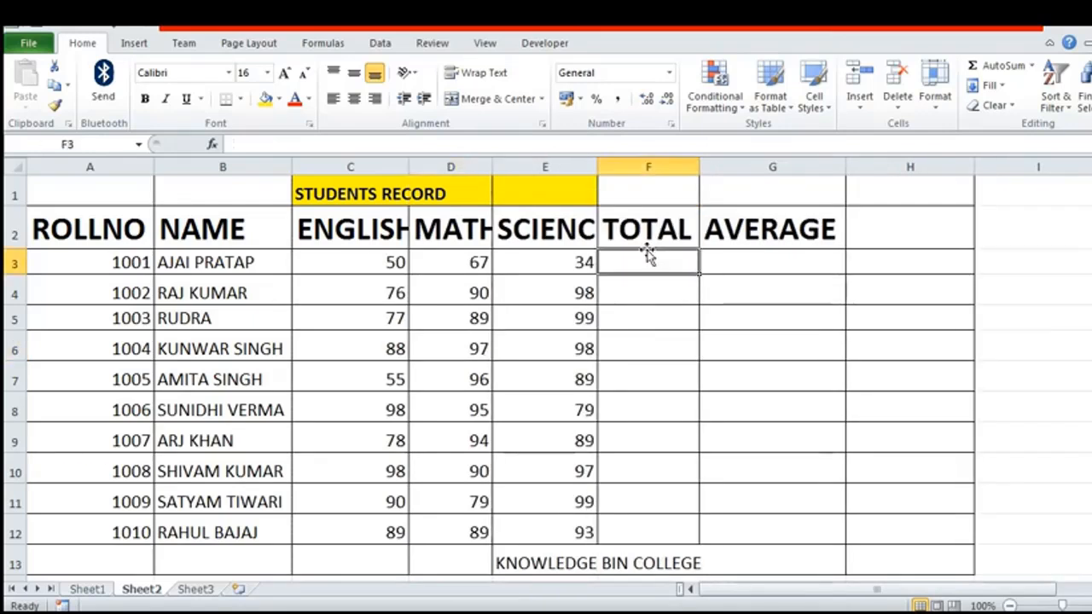
# Step: Select the whole sheet and fit all column widths to their contents from a column boundary
pyautogui.click(15, 171)
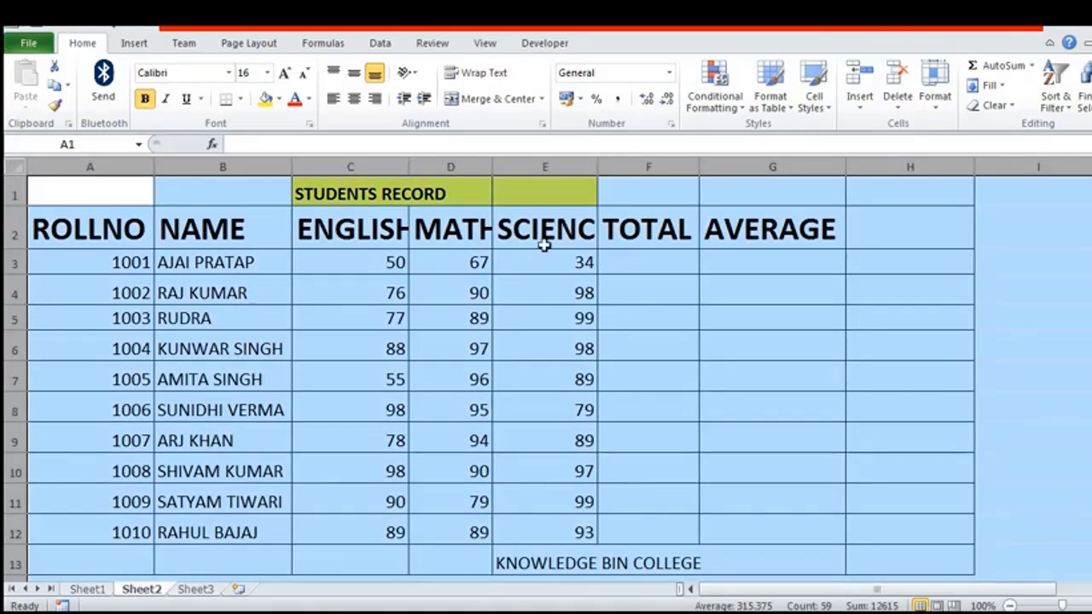
pyautogui.doubleClick(407, 167)
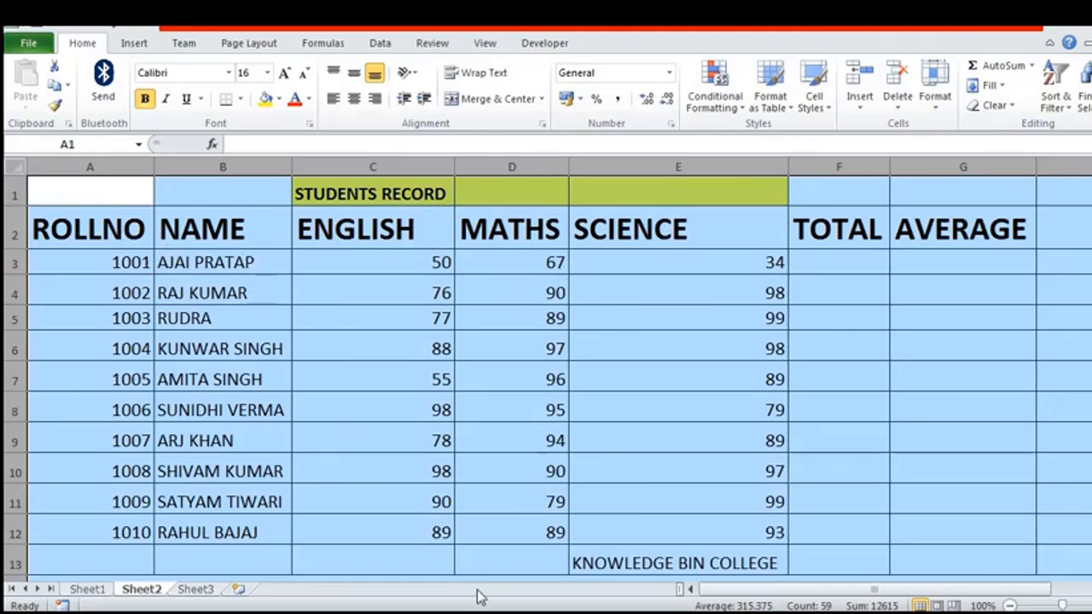
pyautogui.click(489, 612)
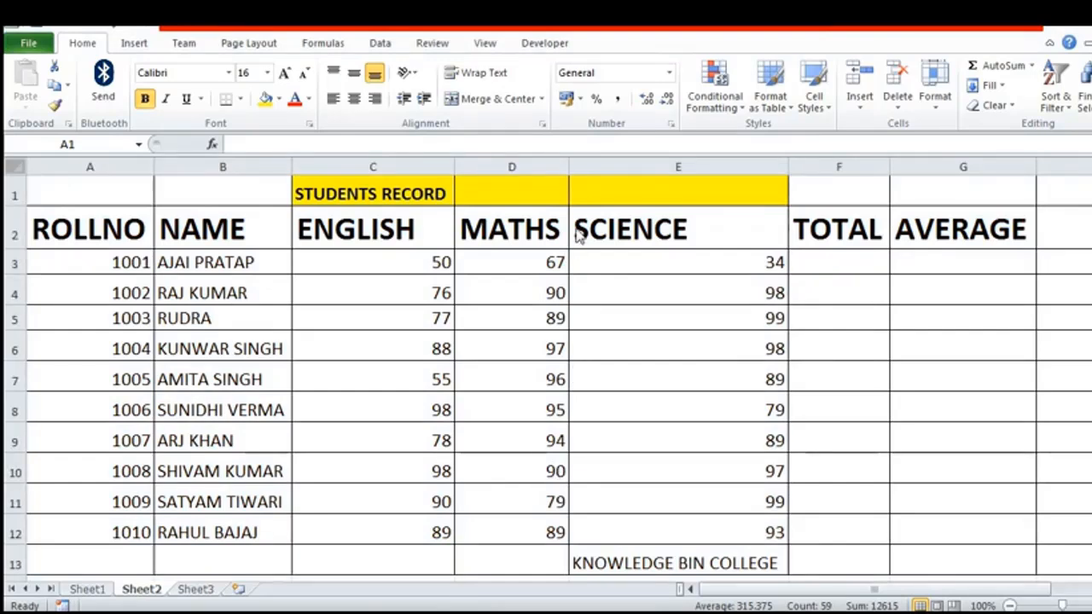
# Step: Narrow all columns of the sheet together to one equal width, and fit them back to their contents
pyautogui.click(15, 174)
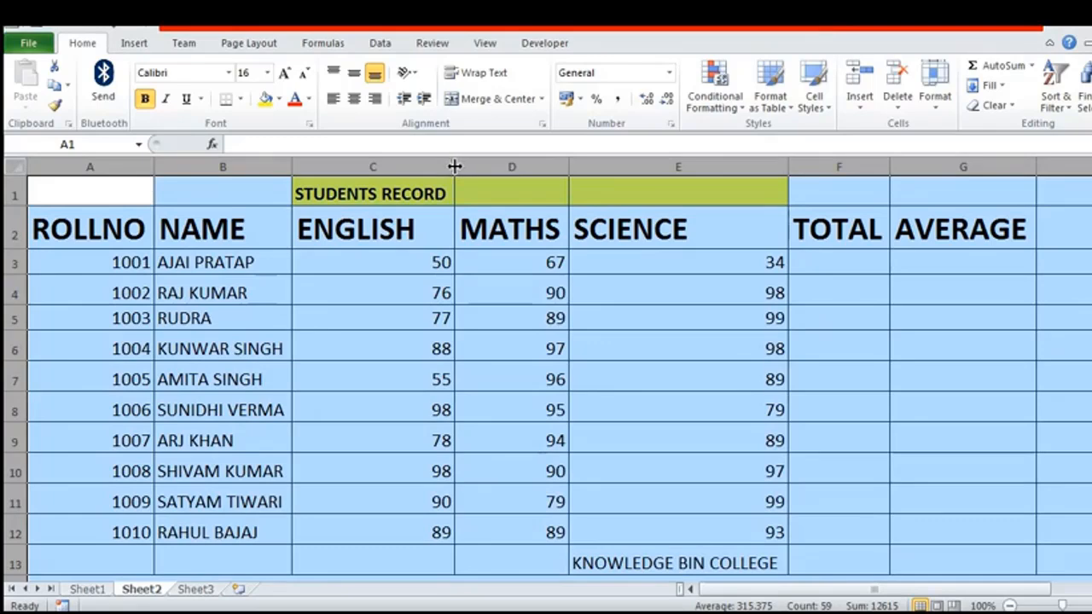
pyautogui.moveTo(455, 167); pyautogui.dragTo(377, 168)
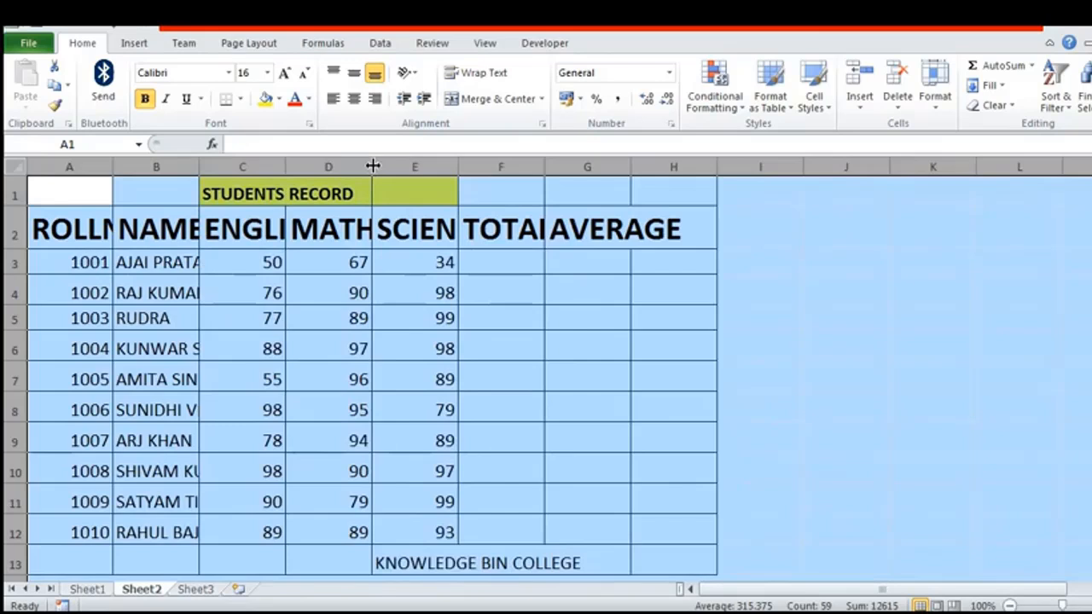
pyautogui.doubleClick(373, 165)
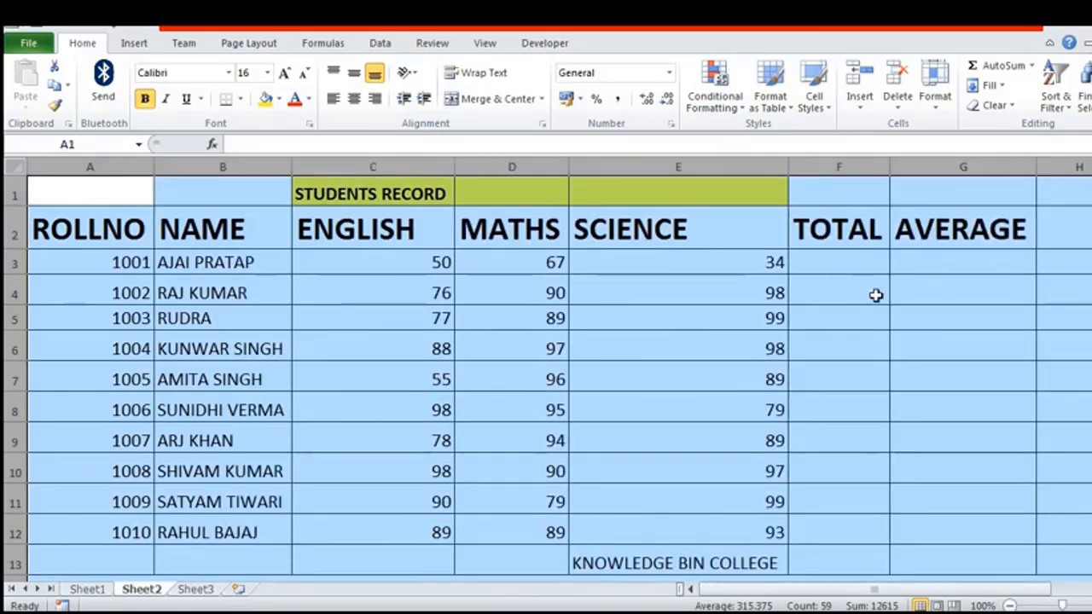
# Step: Apply the AutoFit Column Width command to all columns, and select the SCIENCE header cell E2
pyautogui.click(937, 107)
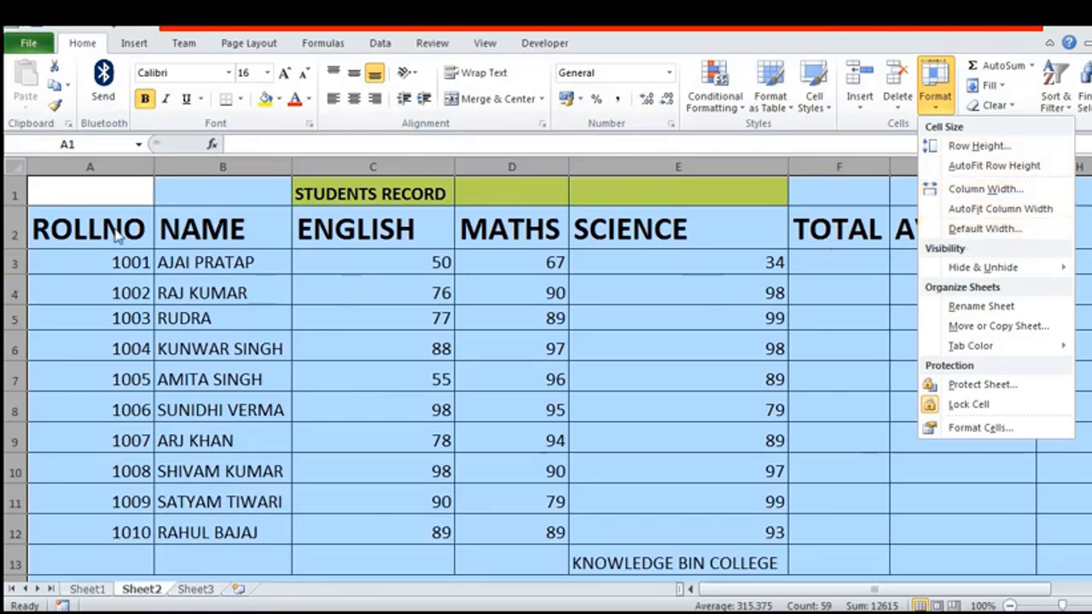
pyautogui.click(1000, 213)
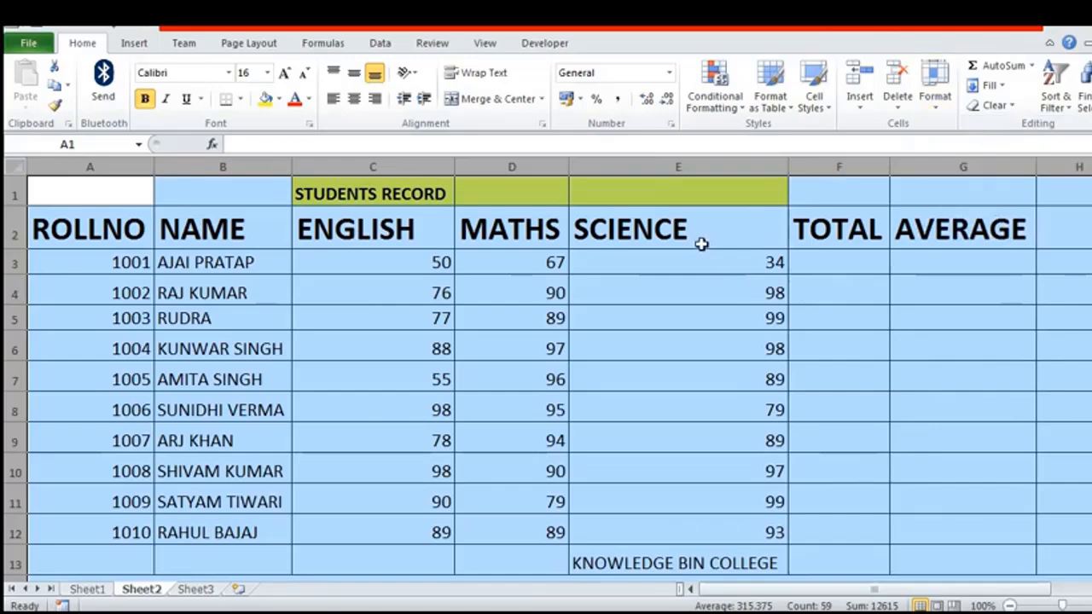
pyautogui.click(689, 238)
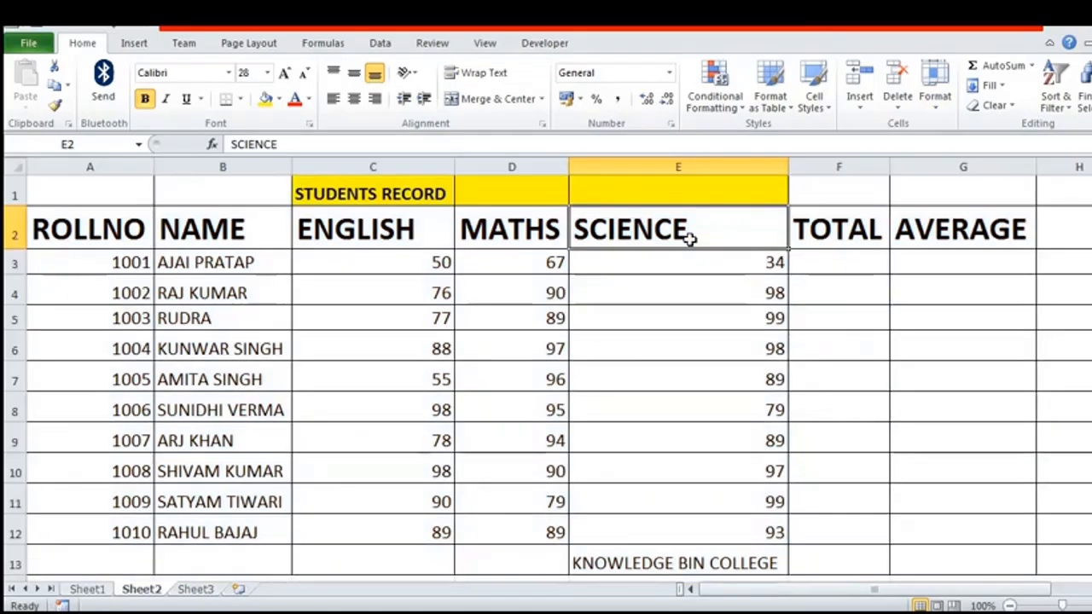